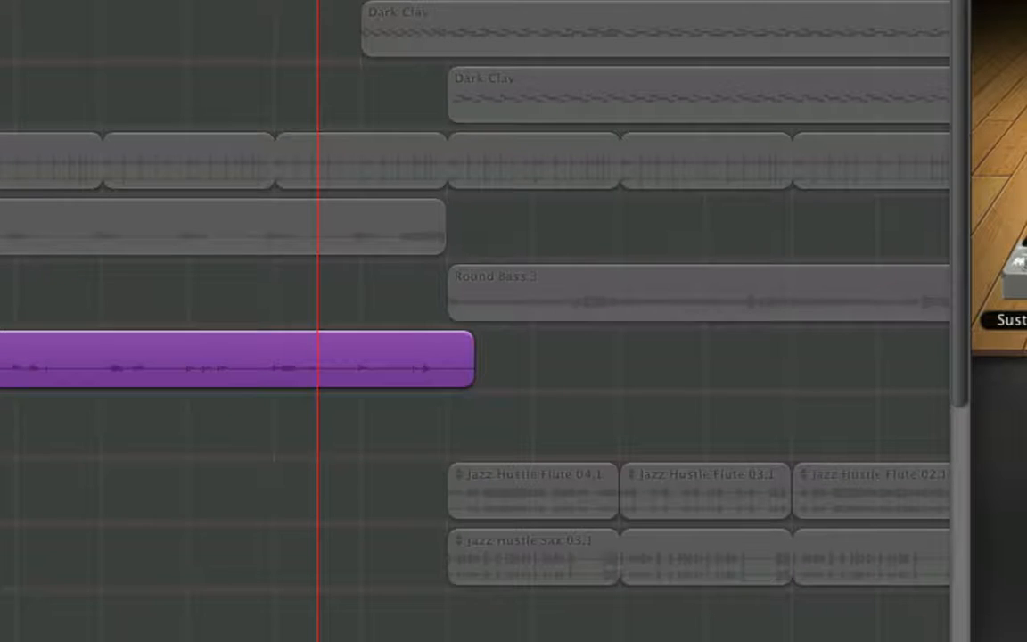
Step: Show the soloed Clean Combo track's automation, turn on Track Volume automation and add a control point near the end of its region
key("space")
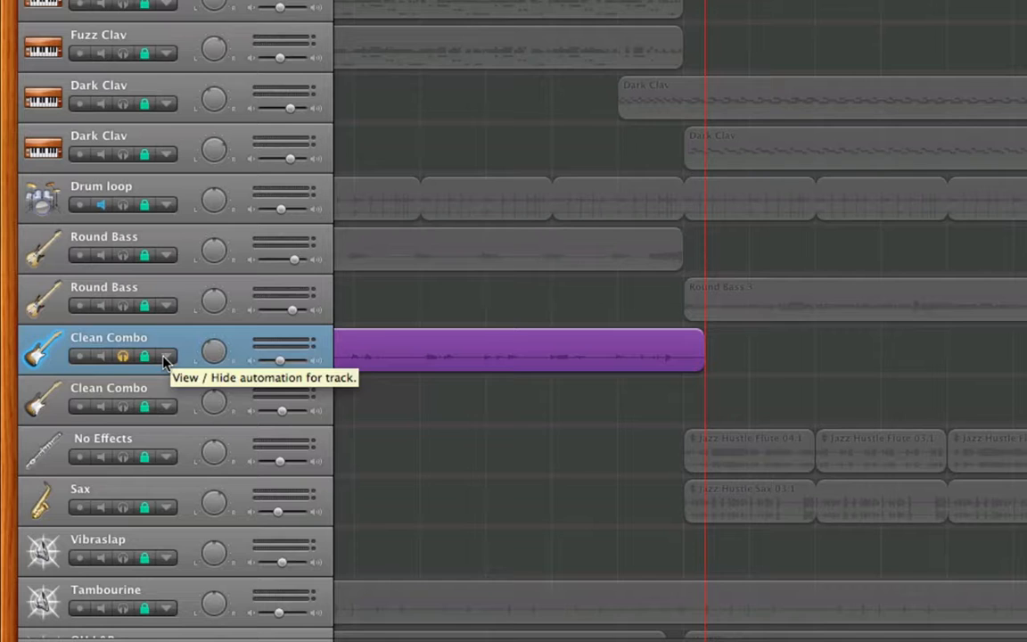
left_click(164, 357)
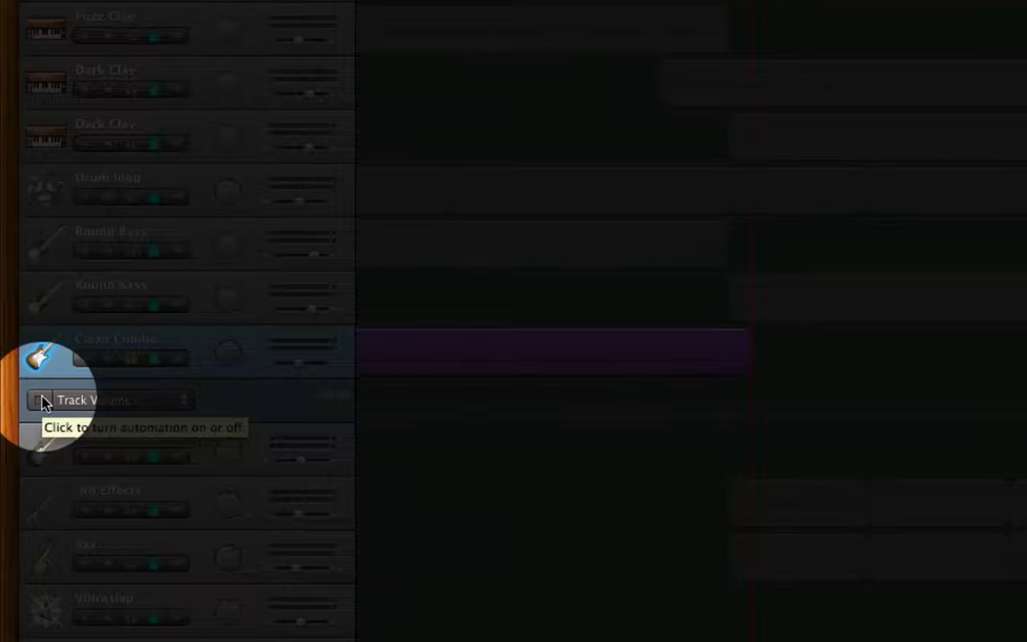
left_click(41, 401)
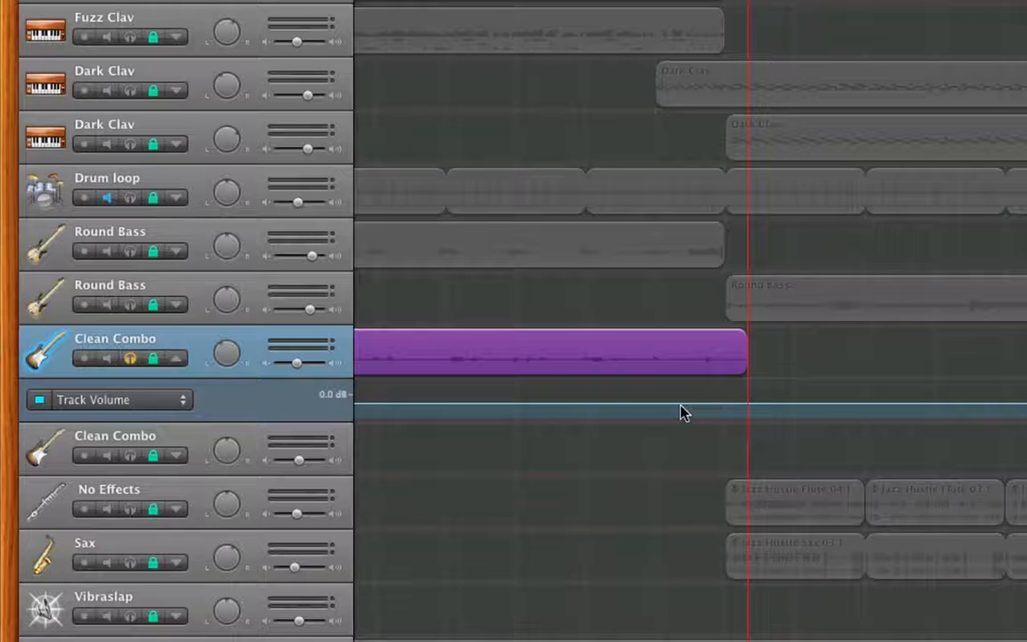
left_click(680, 406)
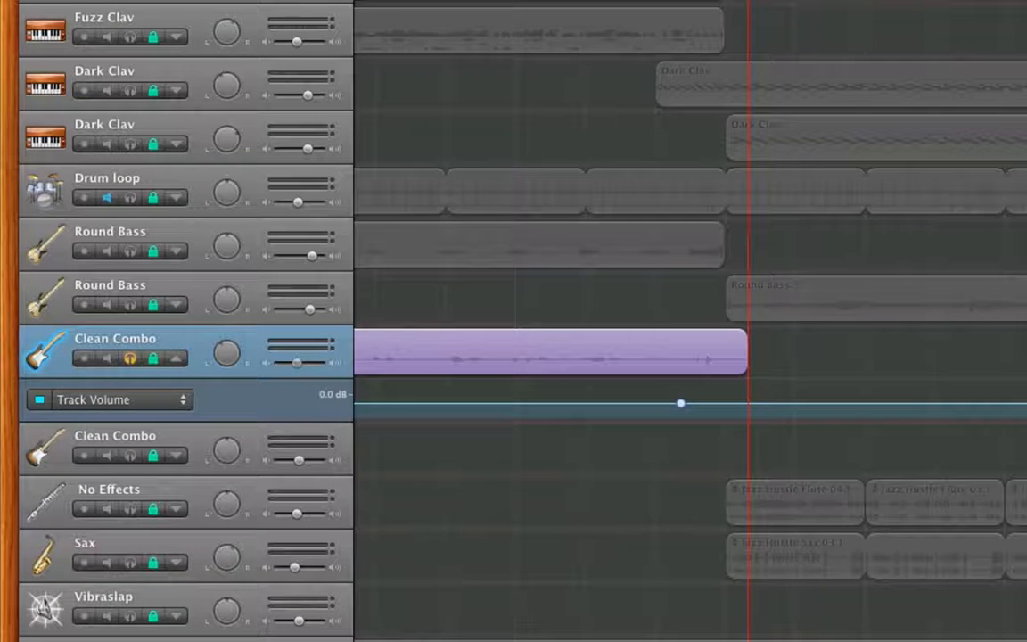
Step: Add a second volume point just after the first, raise it above the original level and play back the louder ending
left_click_drag(748, 1, 673, 2)
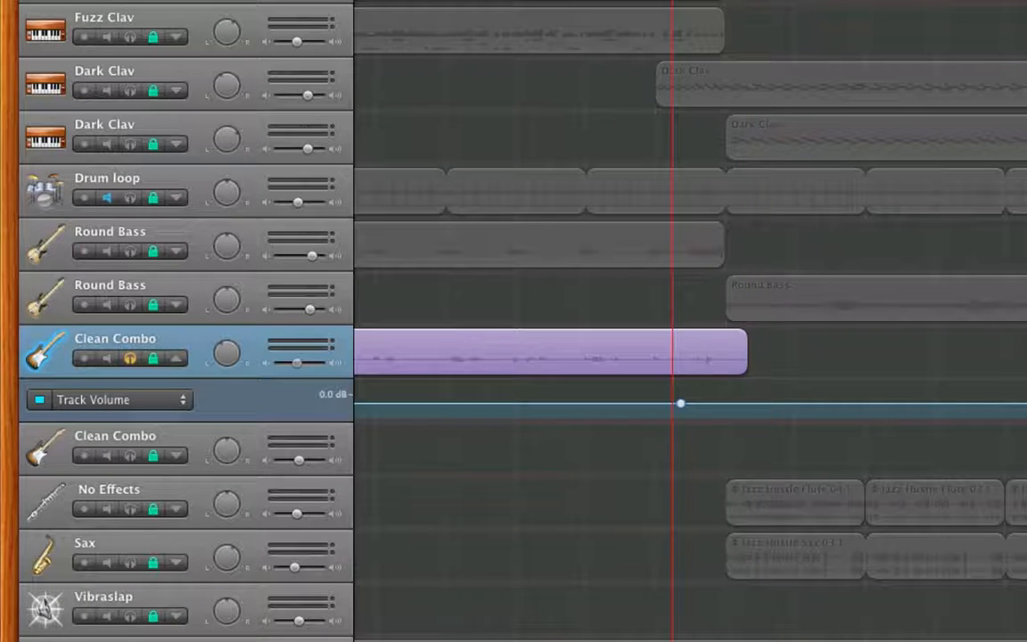
key("Right")
key("Left")
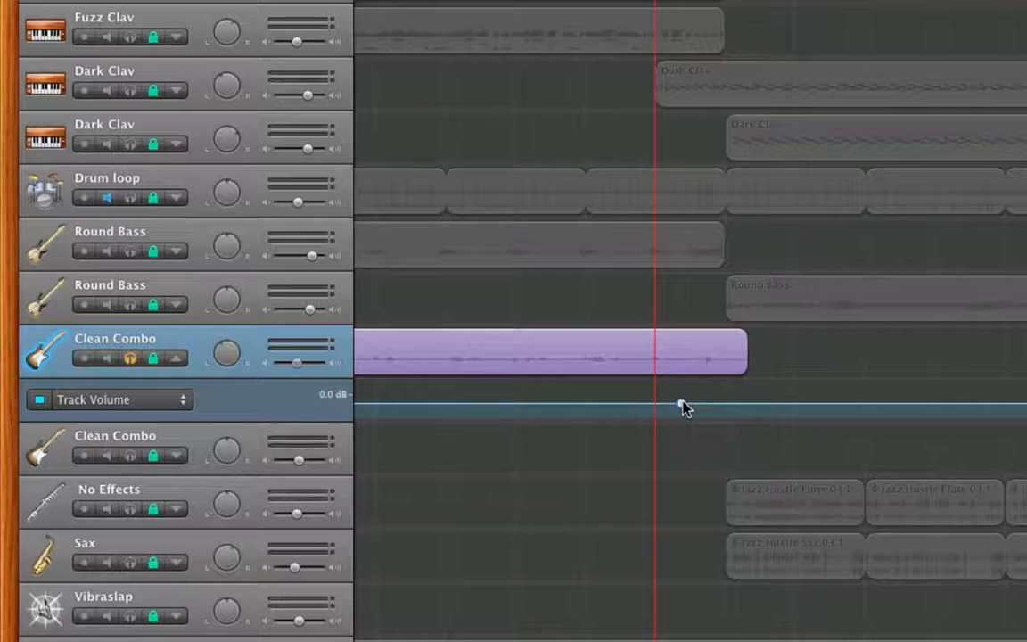
mouse_move(682, 407)
left_click_drag(687, 405, 694, 390)
key("space")
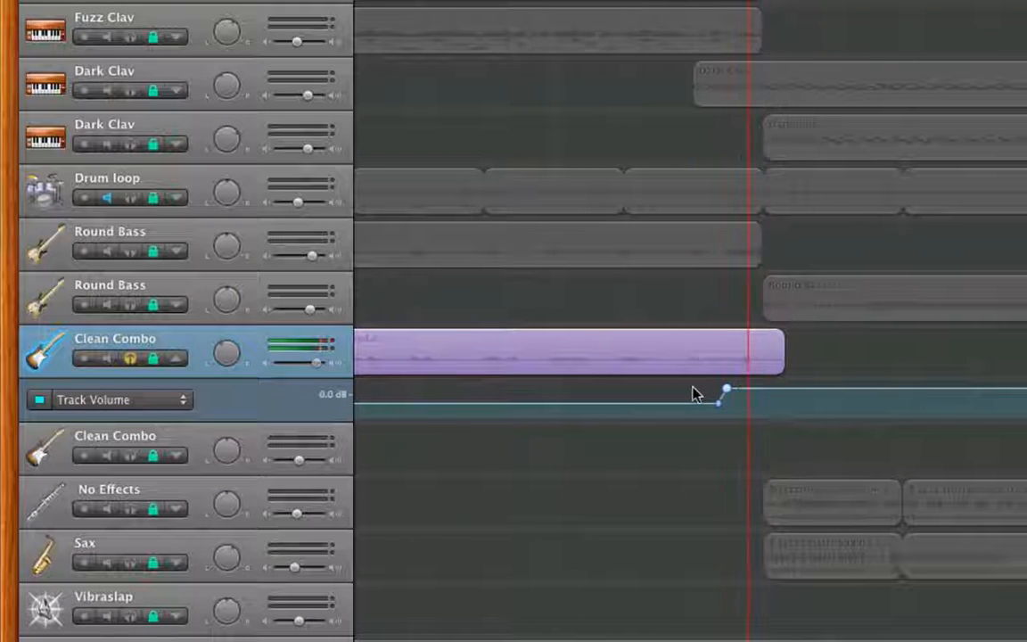
Step: Fine-tune the raised volume point's timing to keep a short, steep ramp and play the solo guitar part again
left_click_drag(700, 390, 710, 390)
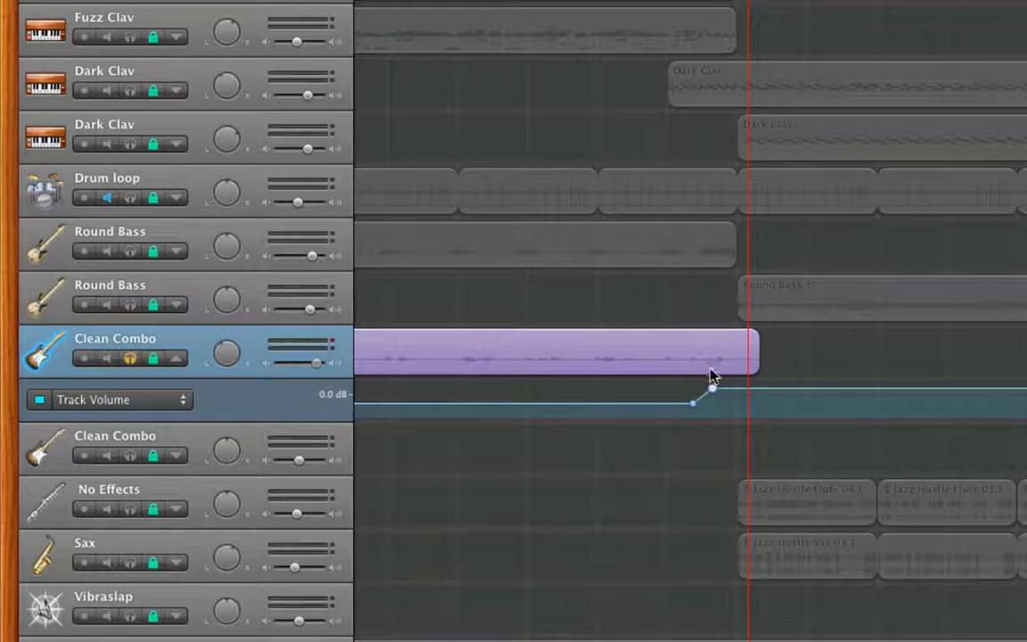
left_click_drag(713, 390, 703, 389)
left_click(687, 1)
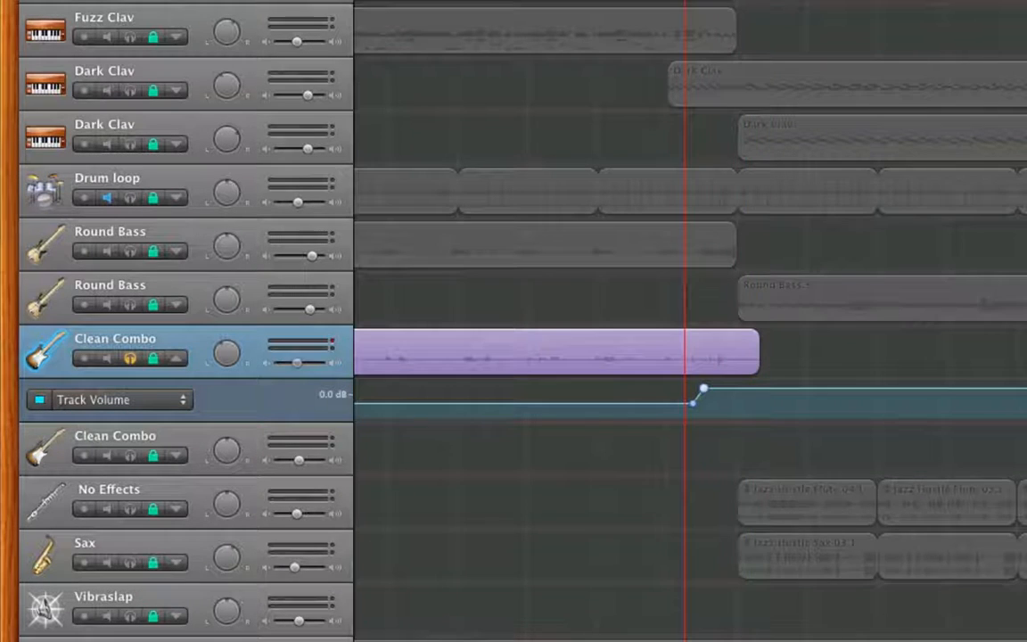
key("space")
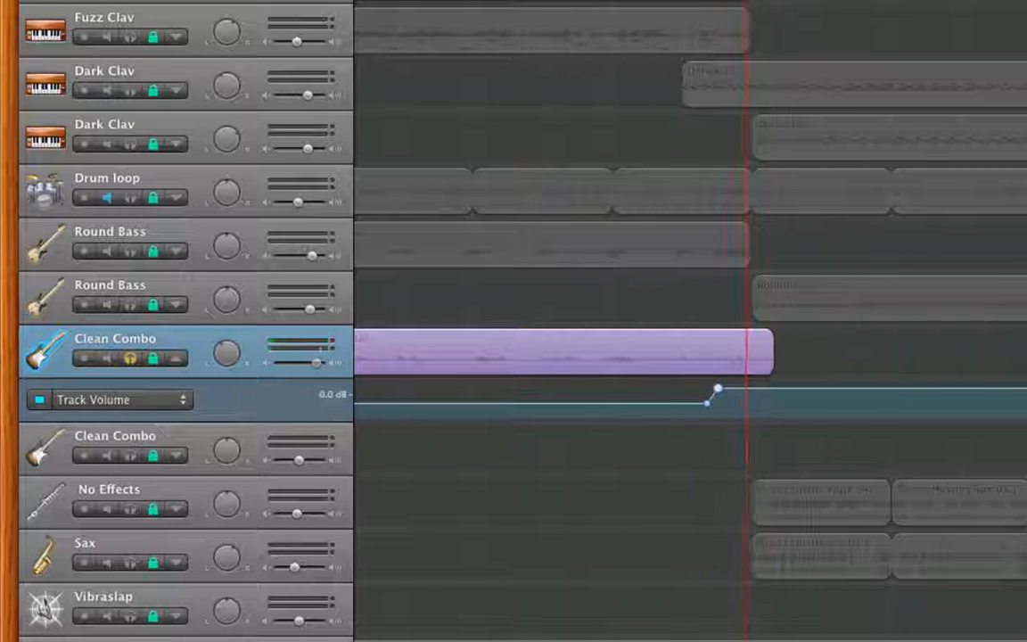
Step: Unsolo the Clean Combo track and play the full mix from shortly before the volume rise
left_click(130, 358)
left_click(623, 1)
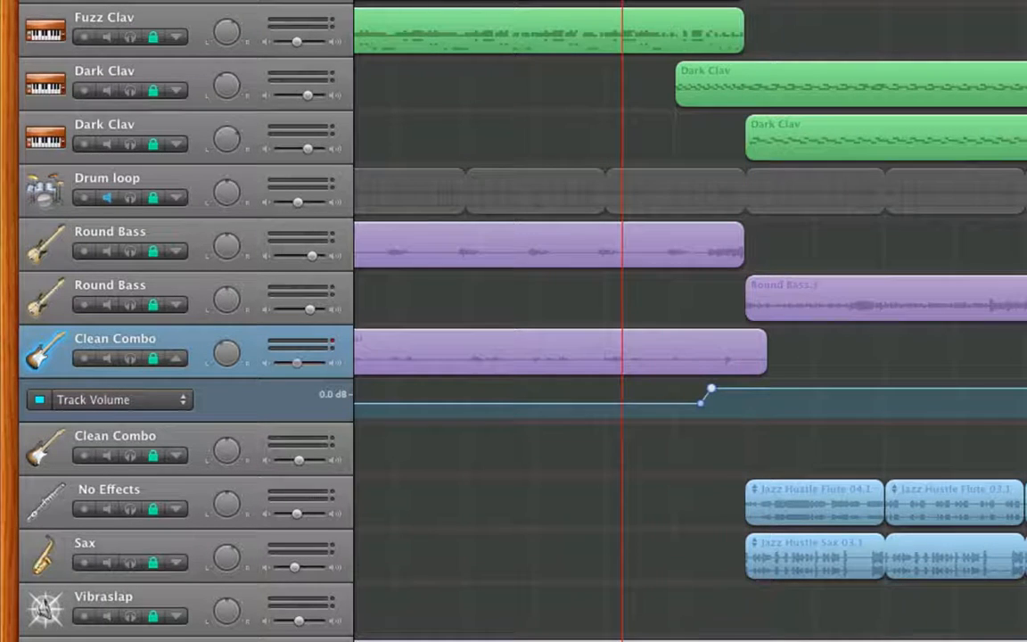
key("space")
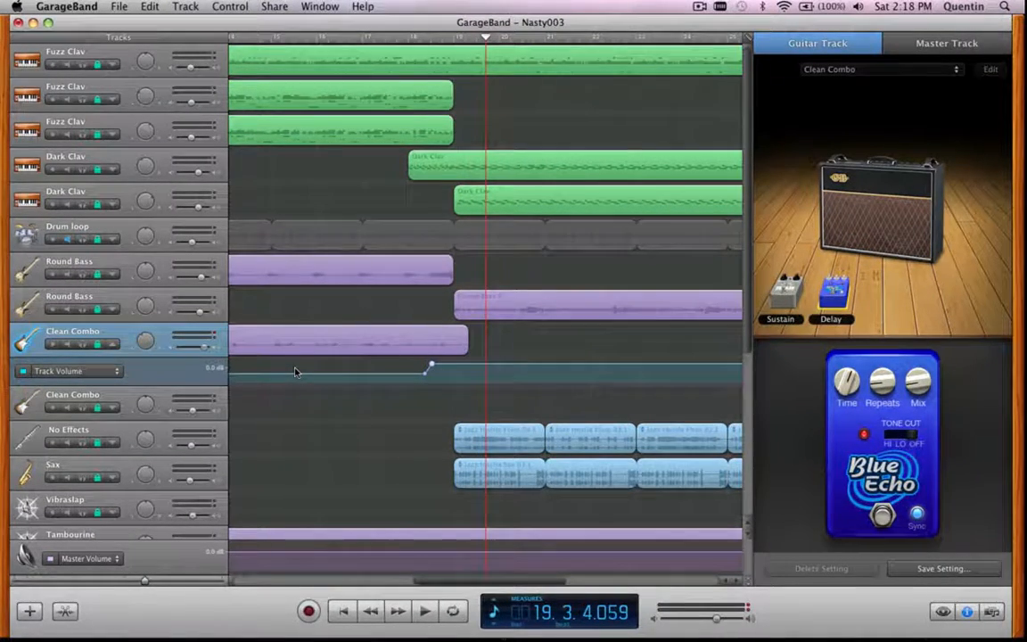
Step: Switch the Clean Combo track's automation to Track Pan and play the last notes of its guitar region
left_click(82, 373)
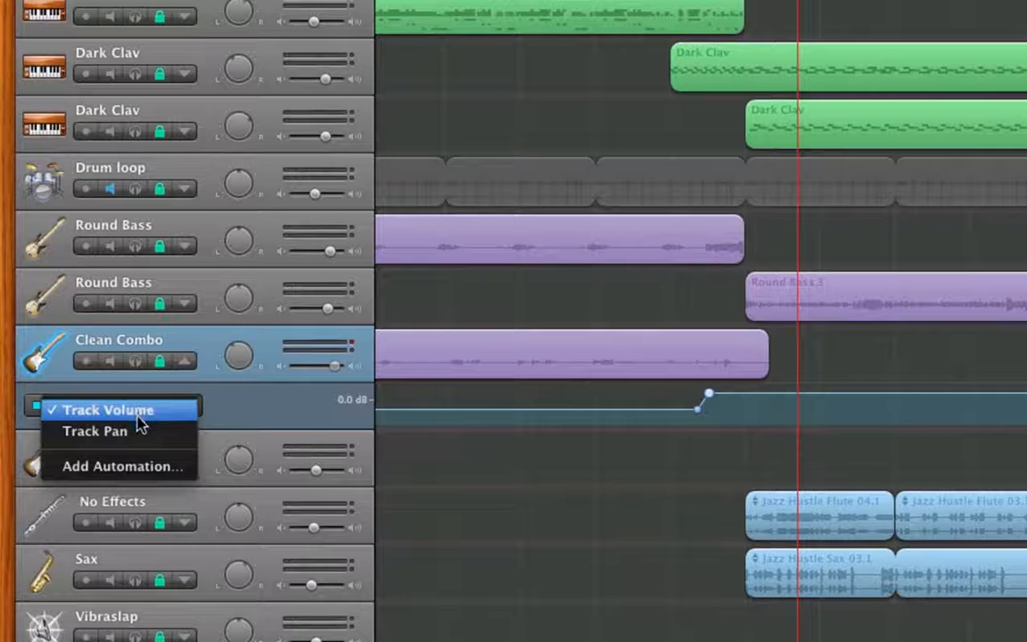
left_click(141, 430)
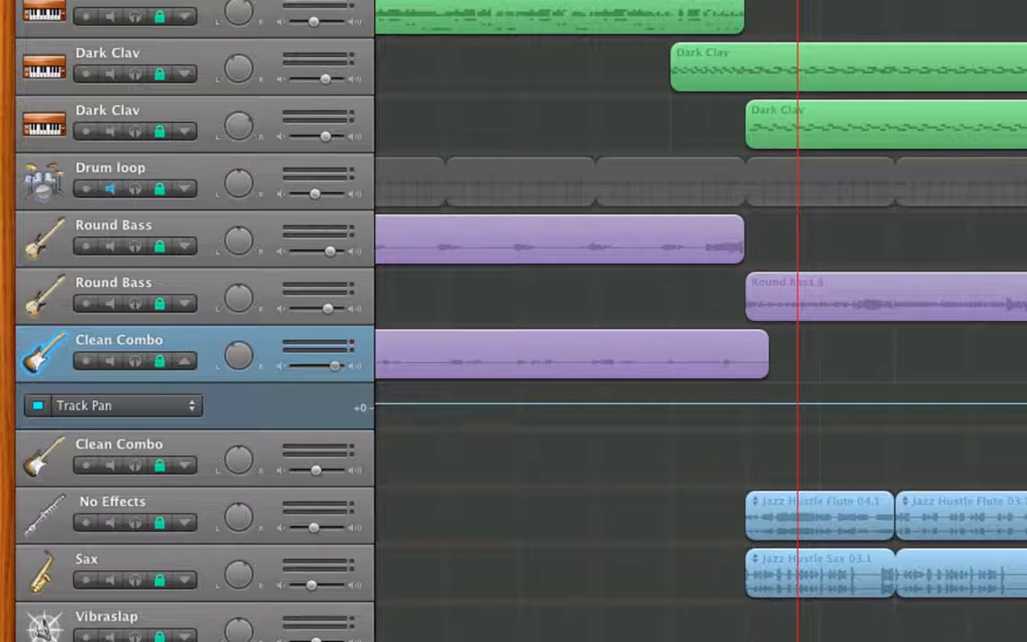
key("Left")
key("Left")
key("Left")
key("Left")
key("Left")
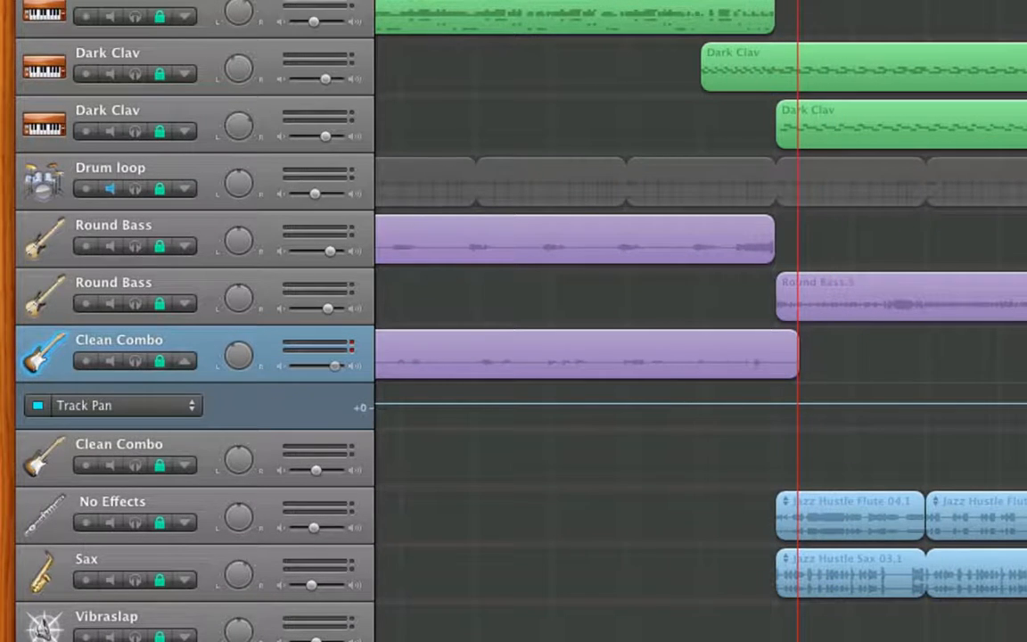
key("Left")
key("Left")
key("Left")
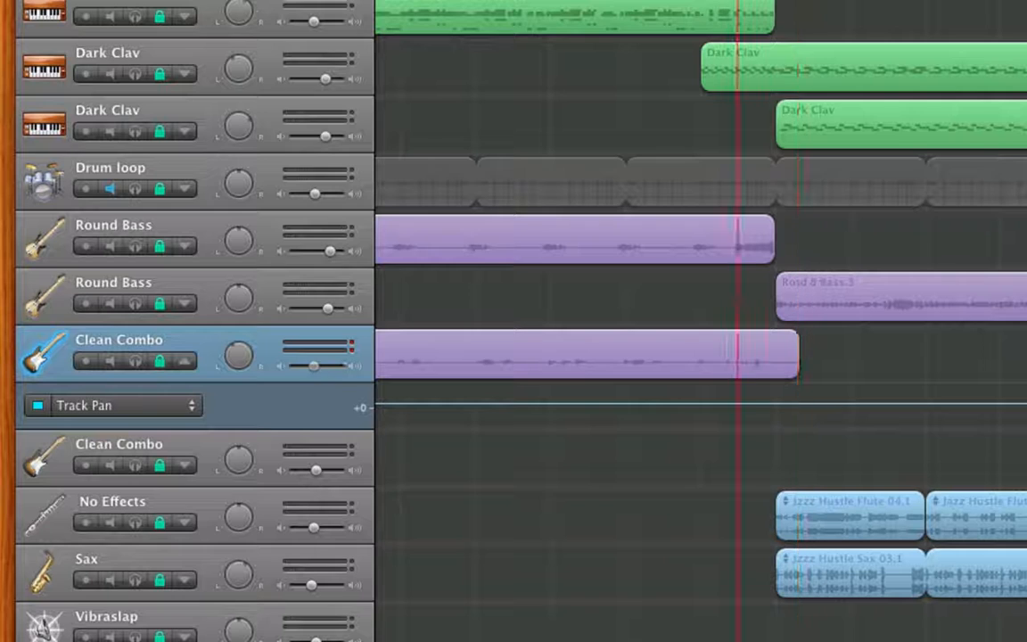
key("space")
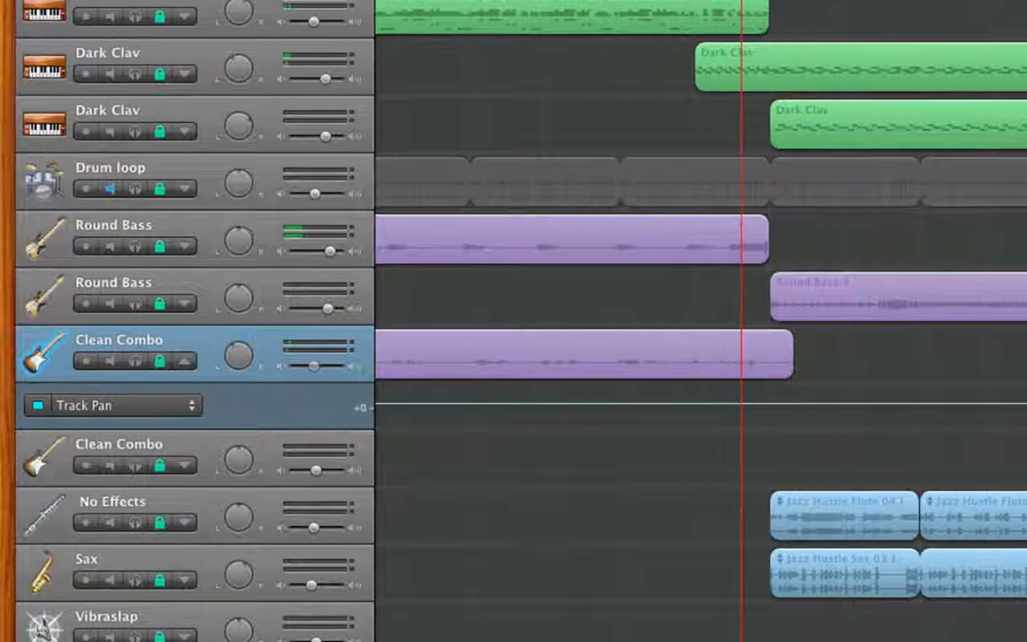
Step: Add three Track Pan points near the end of the Clean Combo region, swinging the guitar from its original pan to left, then right
scroll(898, 288, "left", 1)
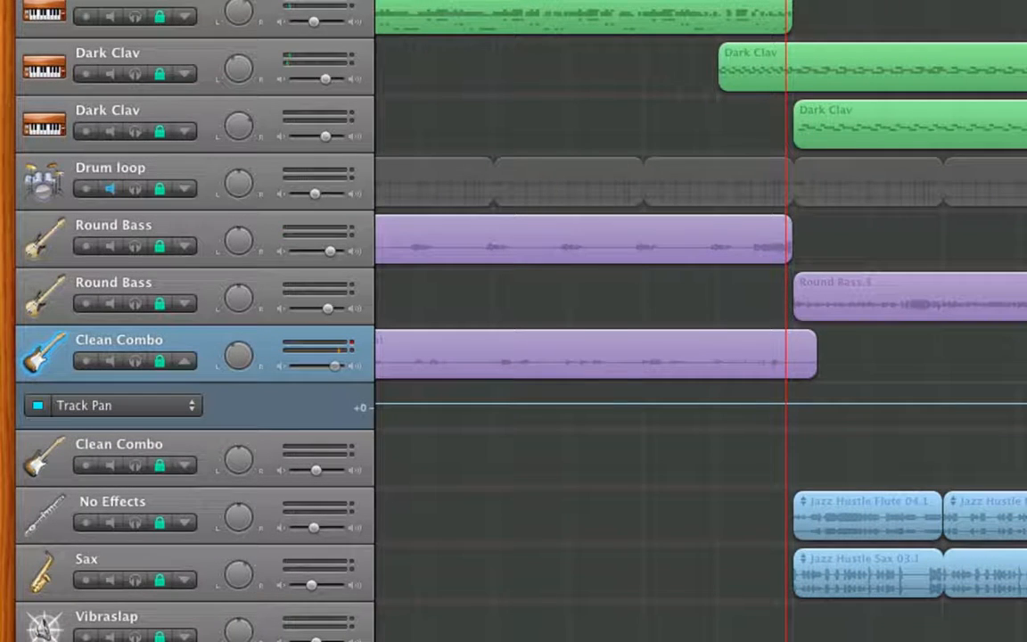
key("Left")
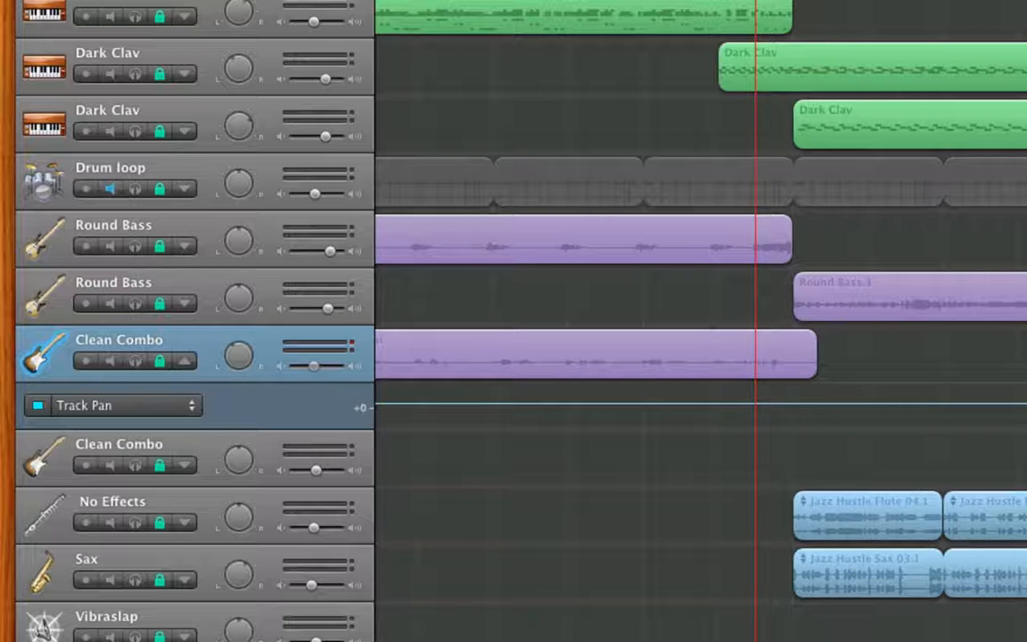
left_click(752, 407)
left_click(766, 407)
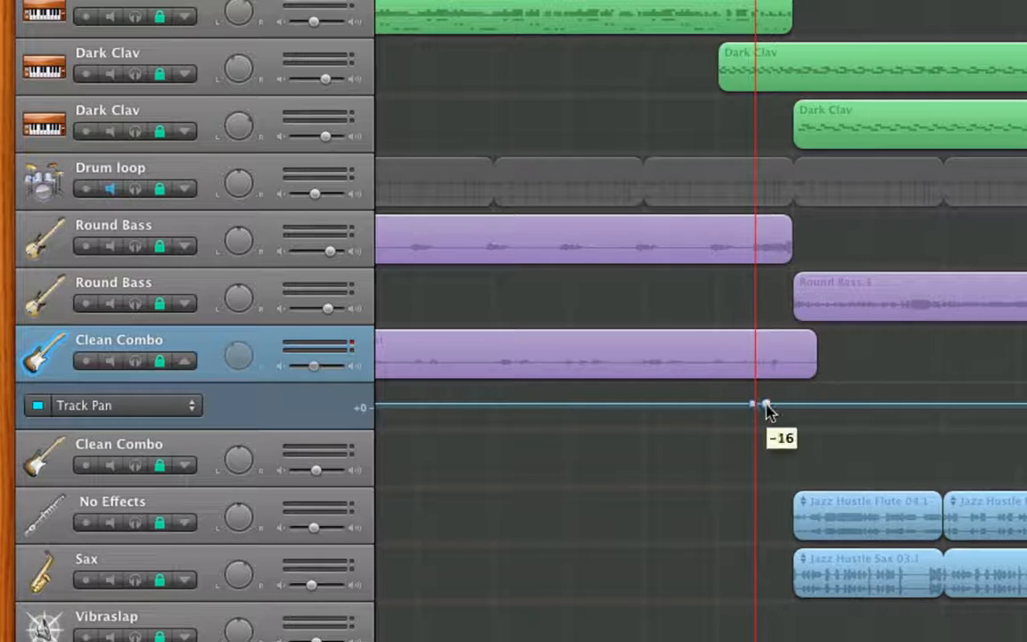
left_click_drag(768, 410, 767, 395)
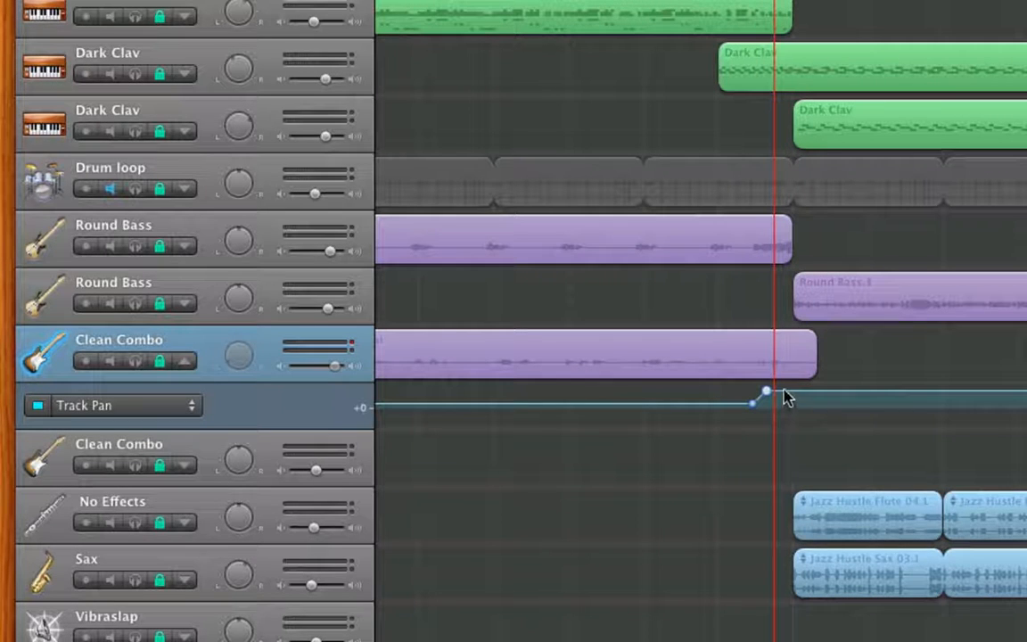
left_click_drag(785, 396, 807, 443)
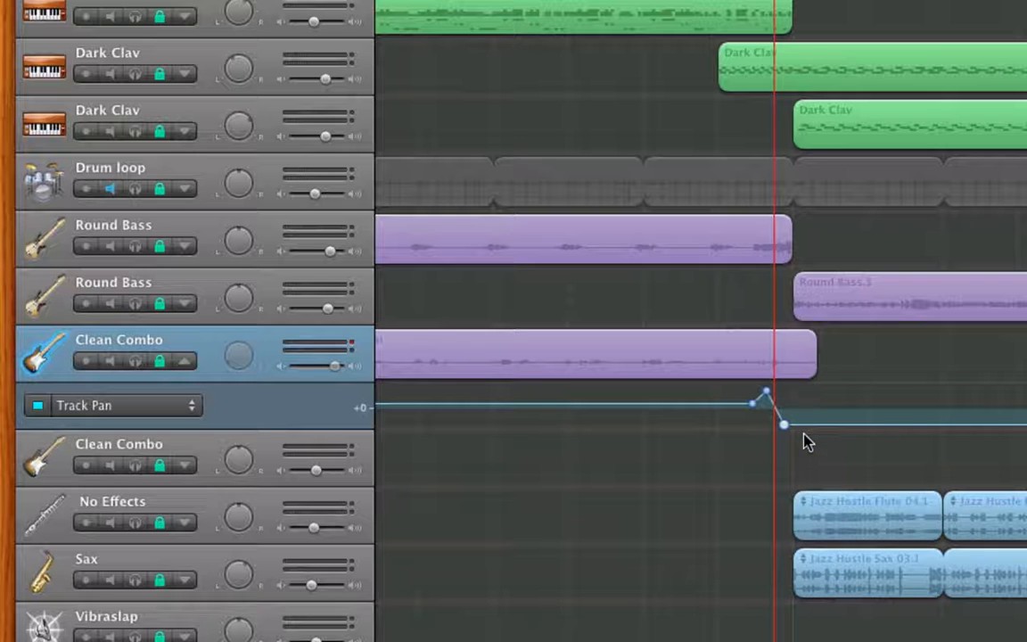
Step: Play back the pan automation in the full mix, including once from measure 15, beat 4
key("Left")
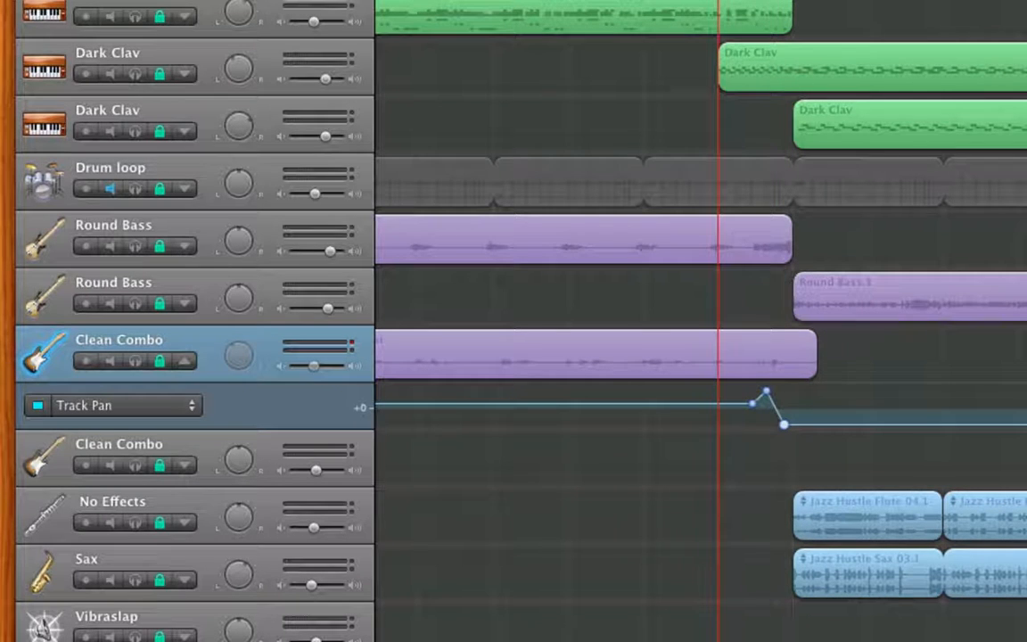
key("space")
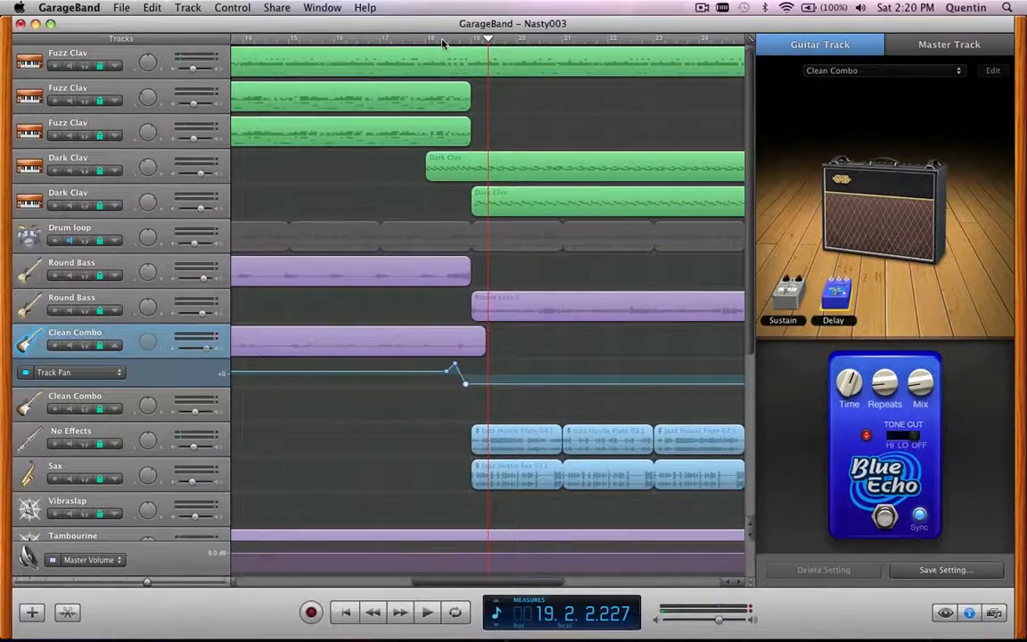
left_click_drag(443, 43, 323, 66)
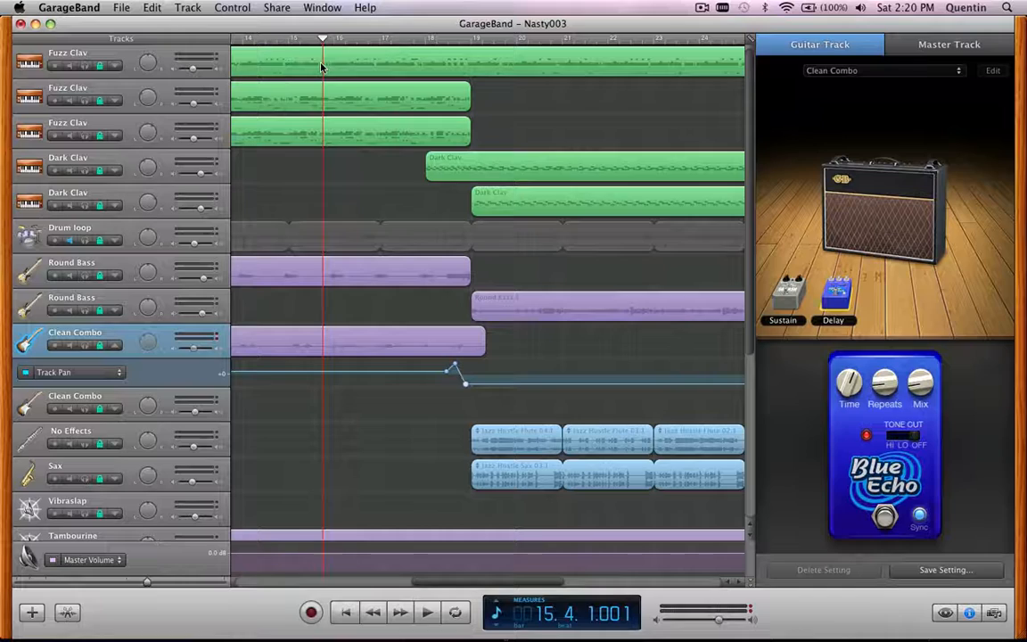
key("space")
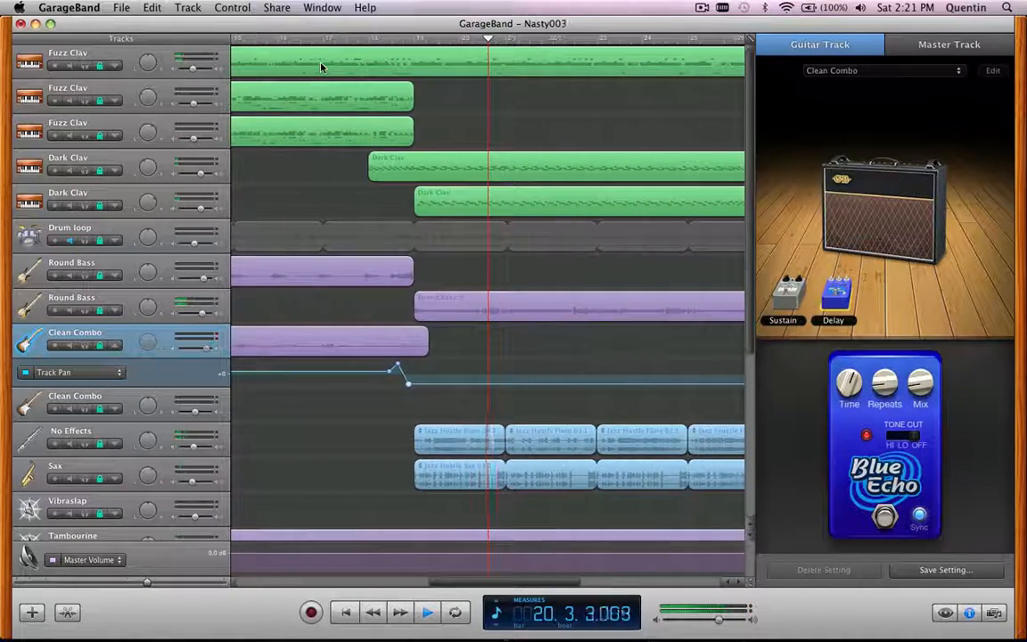
key("space")
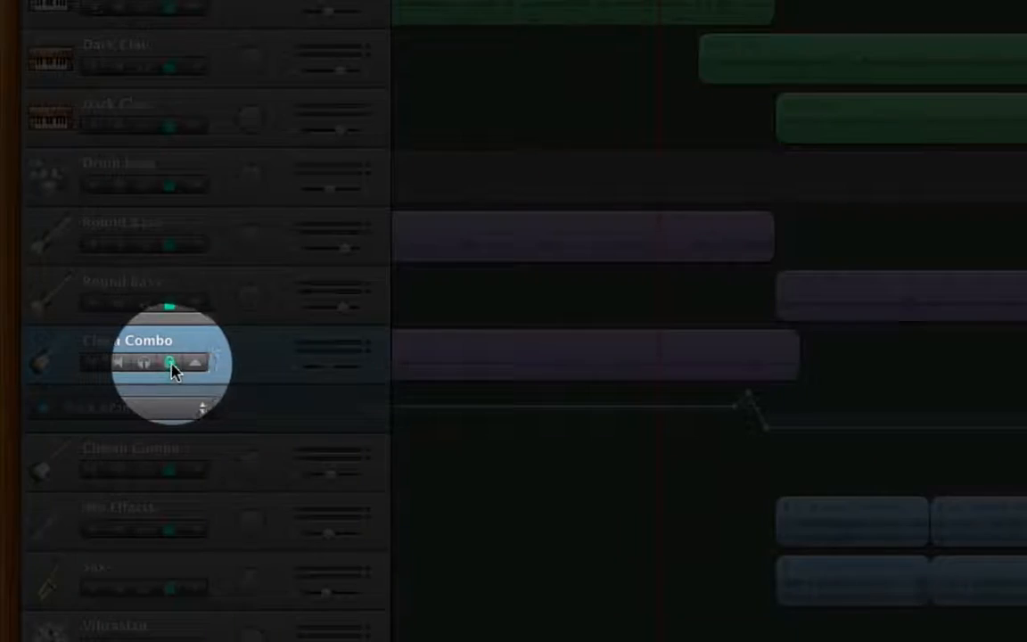
Step: Unlock the Clean Combo track and add Blue Echo Mix and Blue Echo Repeats to its automation parameters, keeping Blue Echo Repeats displayed
left_click(171, 364)
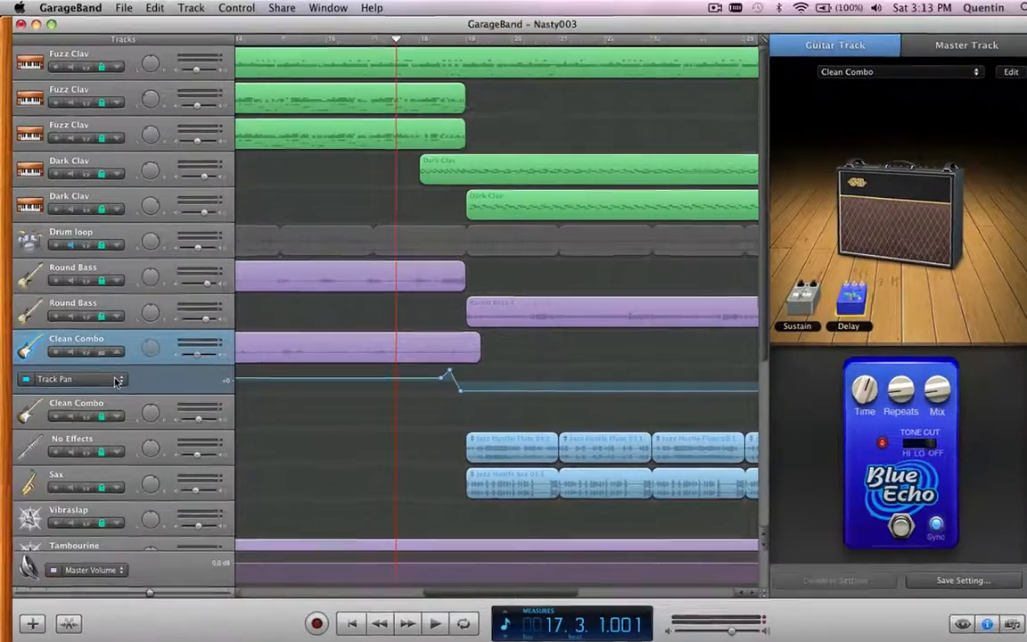
left_click(119, 375)
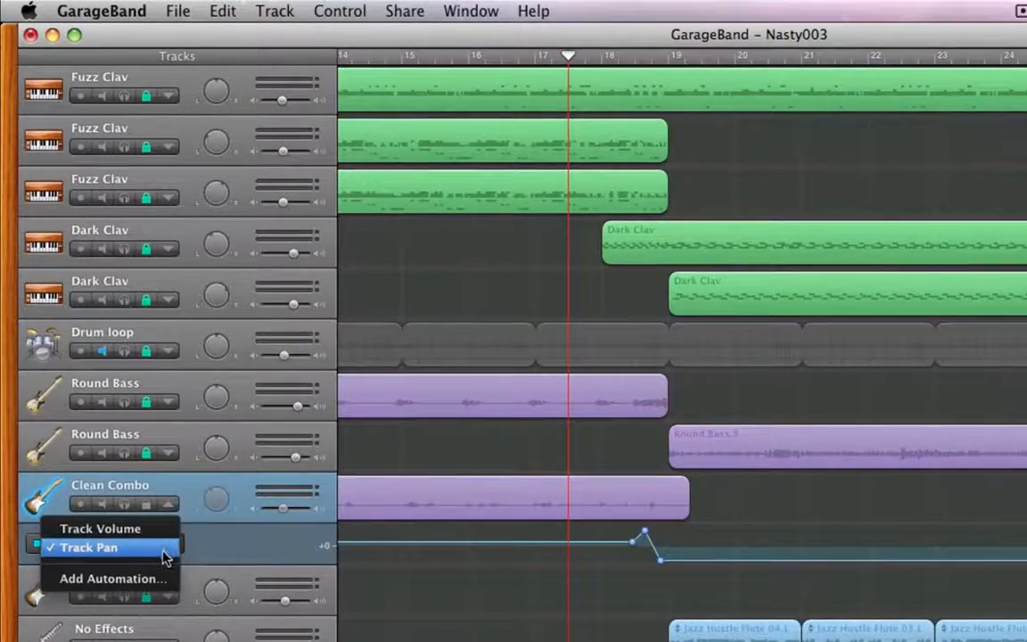
left_click(162, 579)
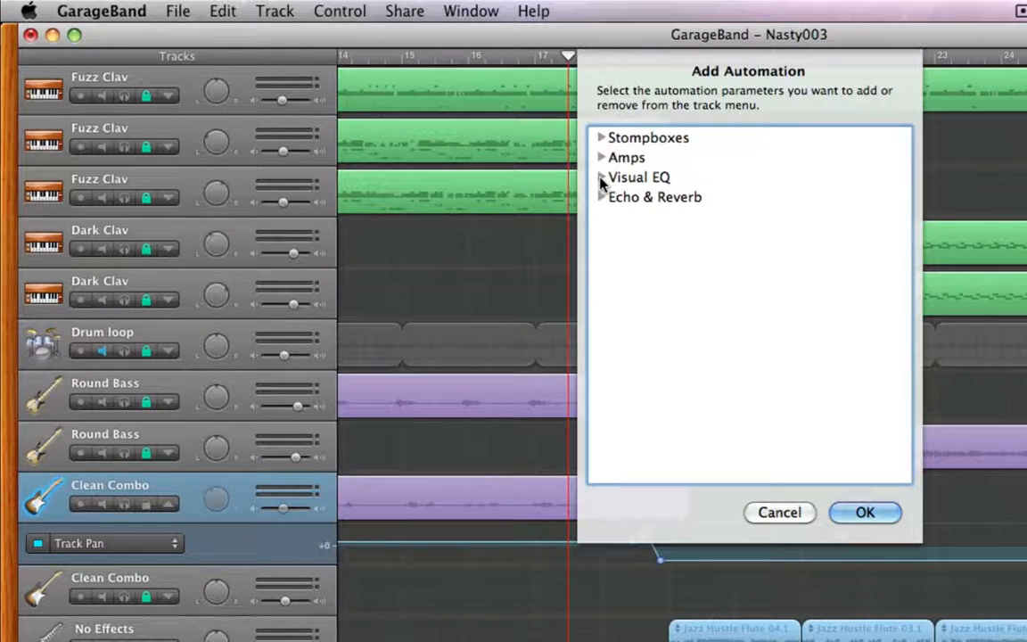
left_click(602, 141)
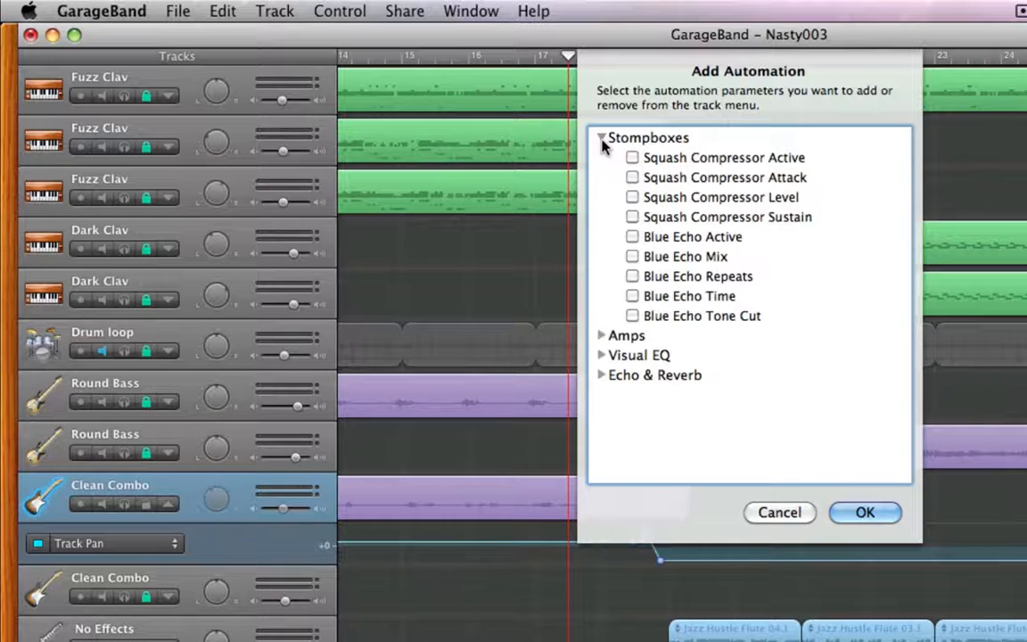
left_click(633, 256)
left_click(633, 277)
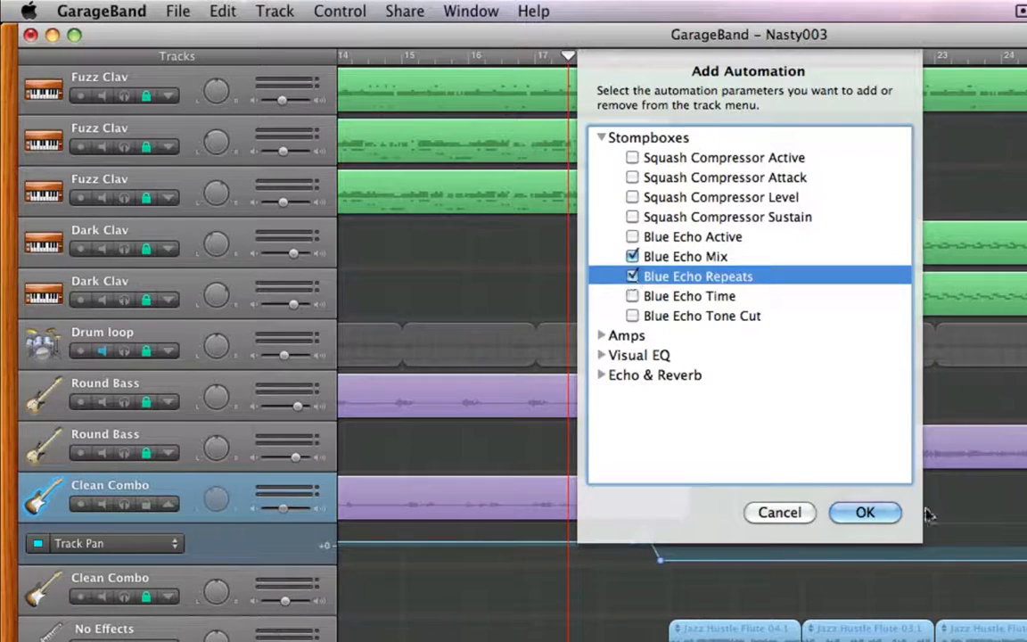
left_click(862, 512)
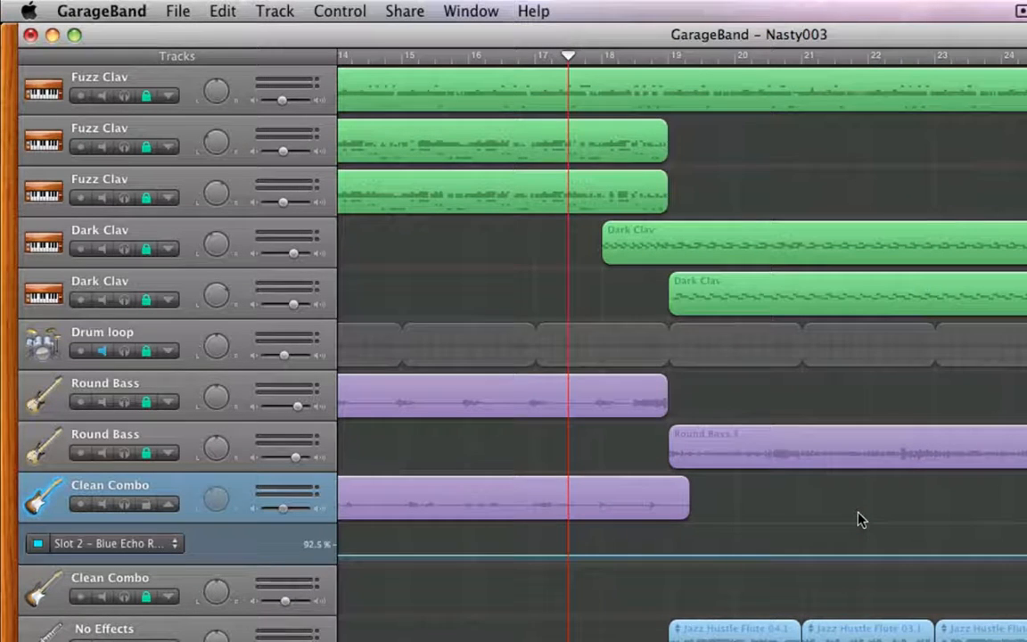
left_click(132, 549)
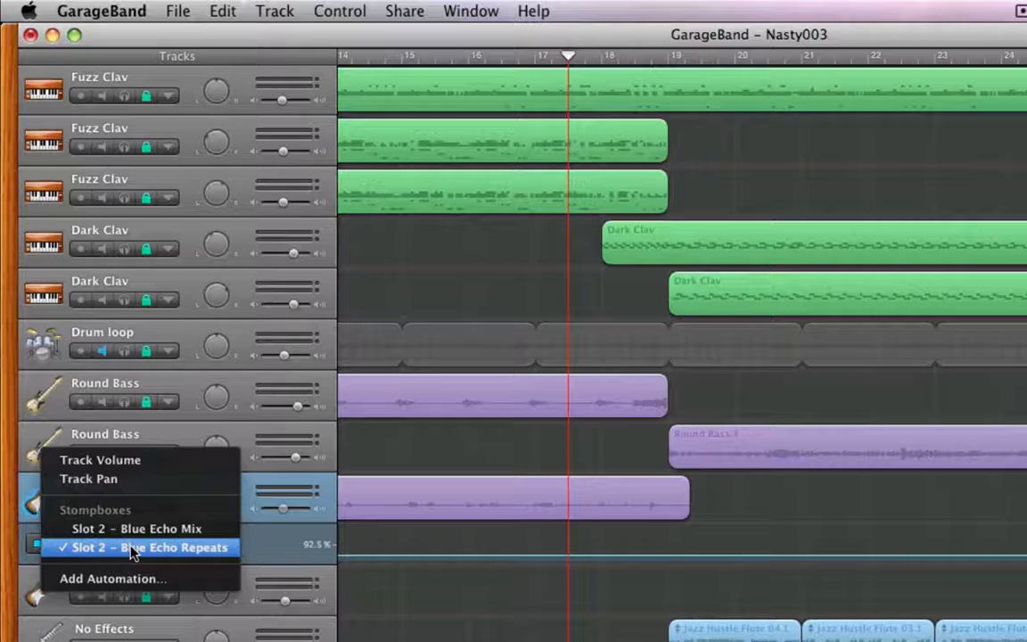
left_click(132, 550)
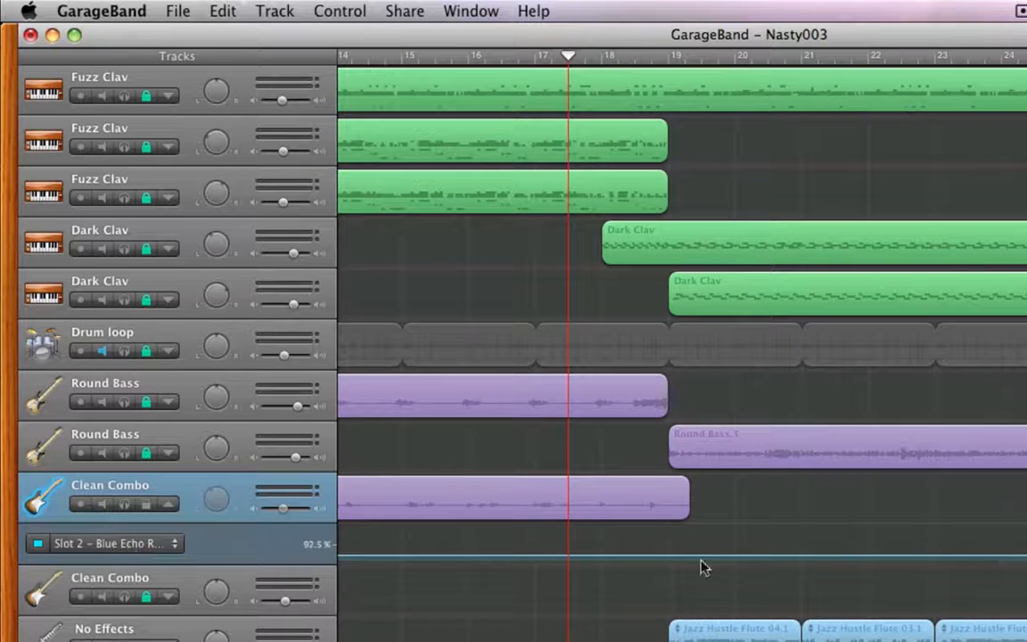
Step: Add two Blue Echo Repeats points around measure 19 that raise the repeats to maximum, and play the result in the full mix
left_click(652, 556)
left_click_drag(673, 557, 675, 528)
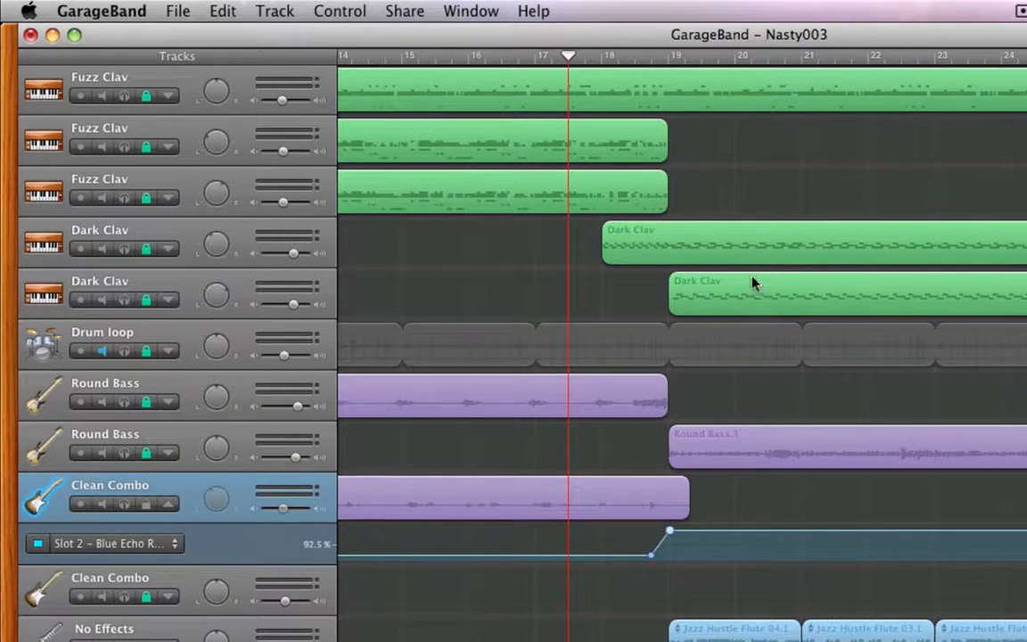
left_click(637, 58)
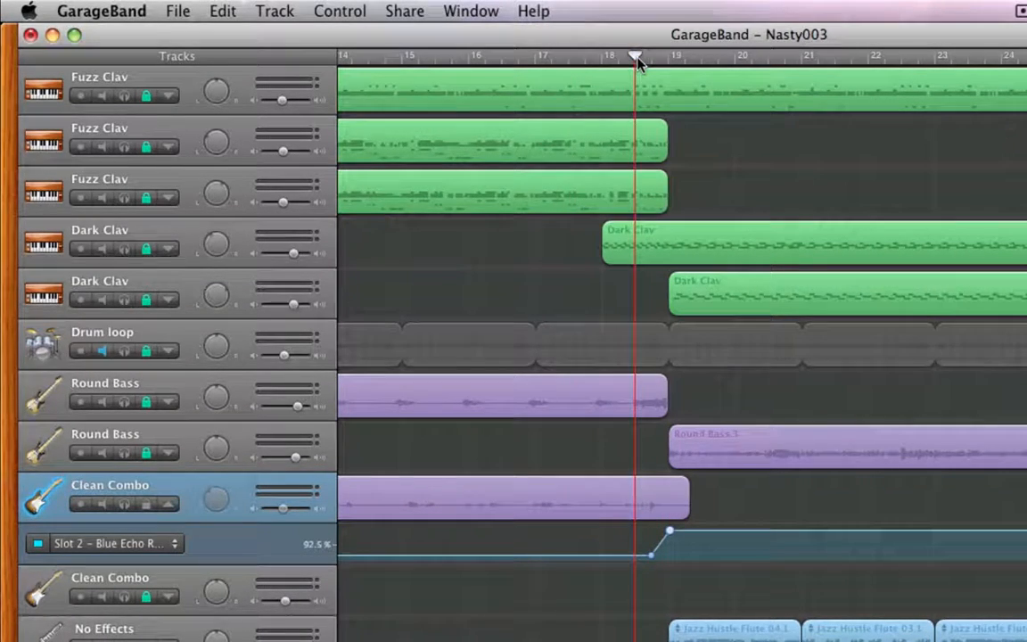
key("space")
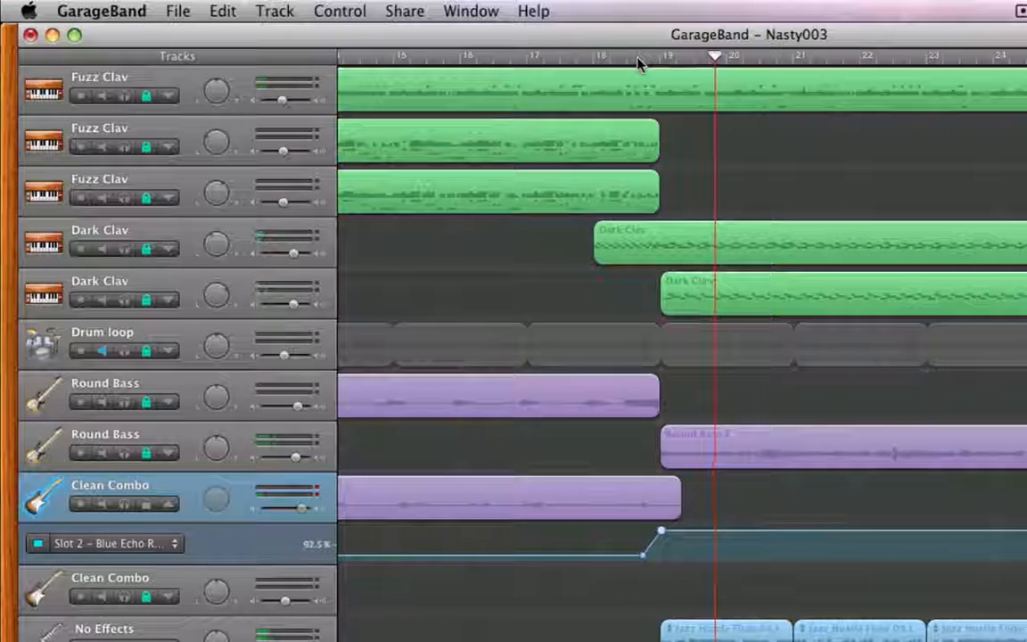
Step: Solo the Clean Combo track and shift the Blue Echo Repeats points into a steeper, slightly earlier rise before measure 19 while auditioning it
left_click(124, 505)
left_click(623, 59)
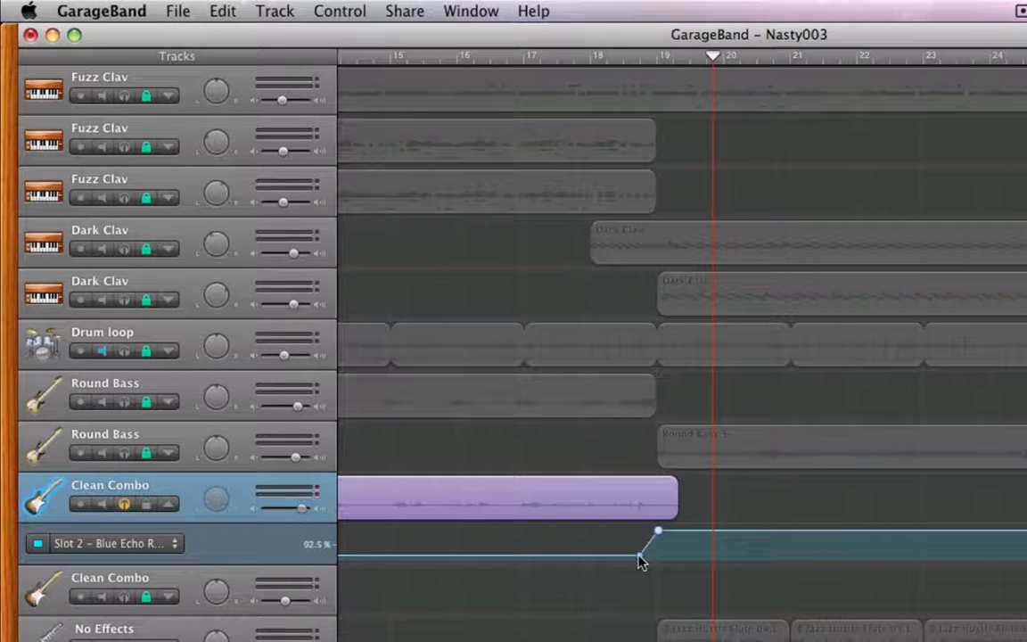
mouse_move(637, 559)
left_click(640, 62)
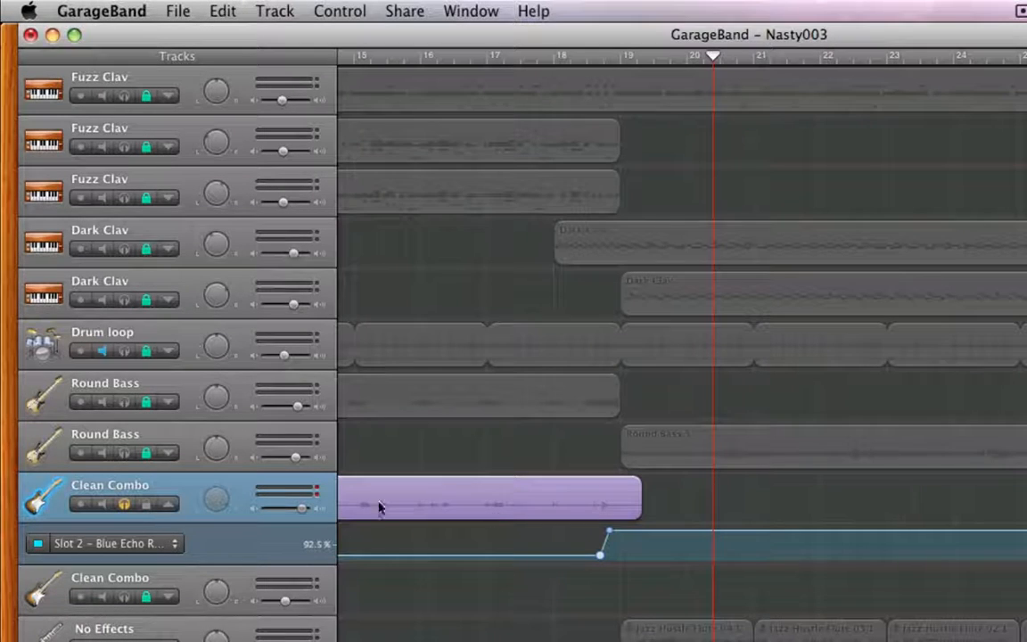
Step: Add two Blue Echo Mix points around measure 19, from 11.50 % up to maximum, and play the soloed guitar from measure 18
left_click(179, 544)
left_click(167, 527)
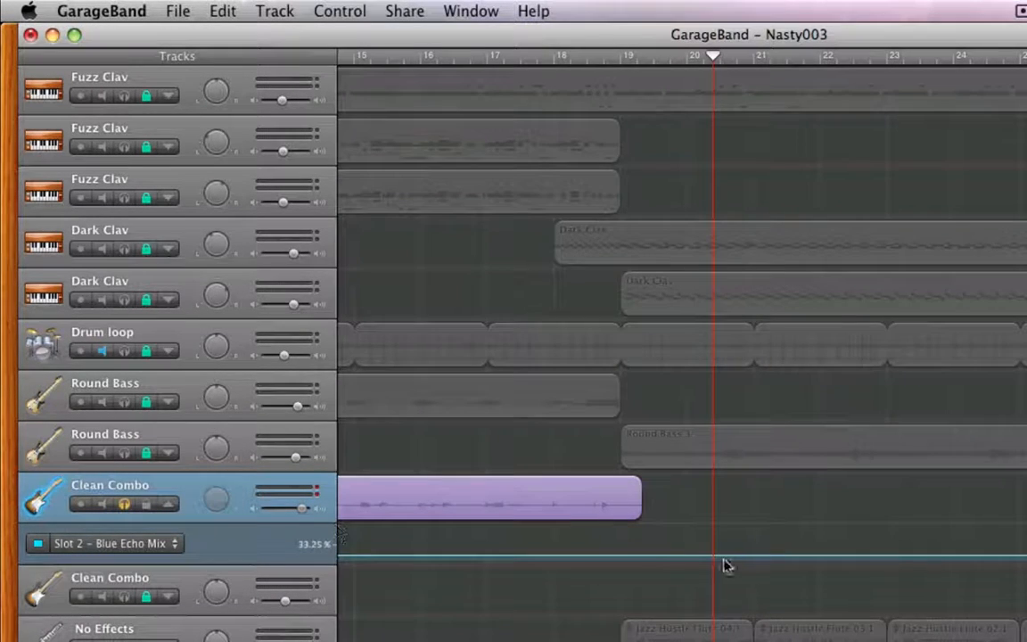
left_click(608, 556)
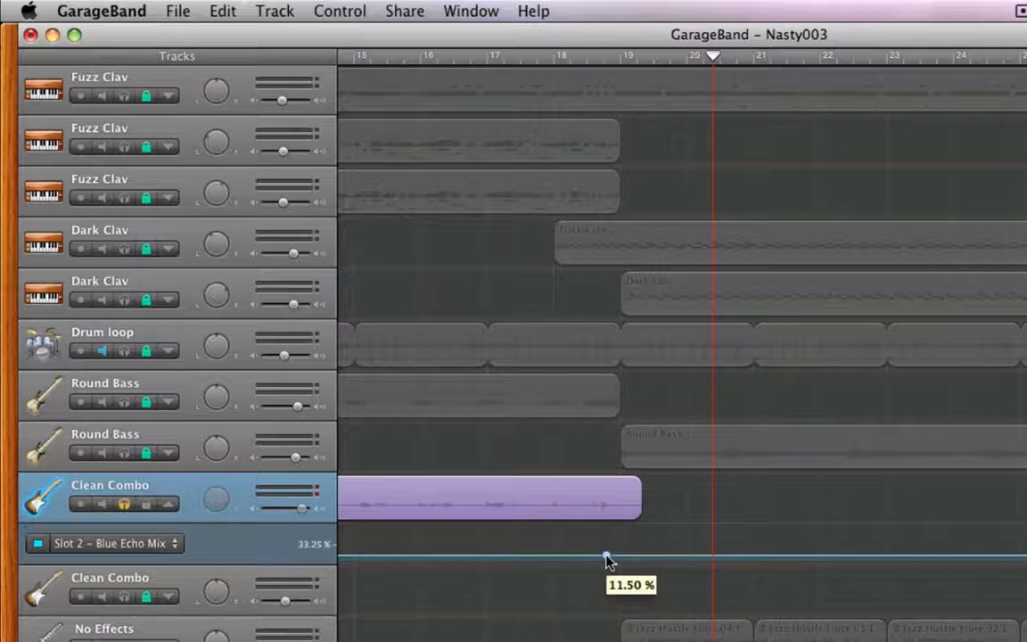
left_click(623, 556)
left_click_drag(623, 557, 622, 531)
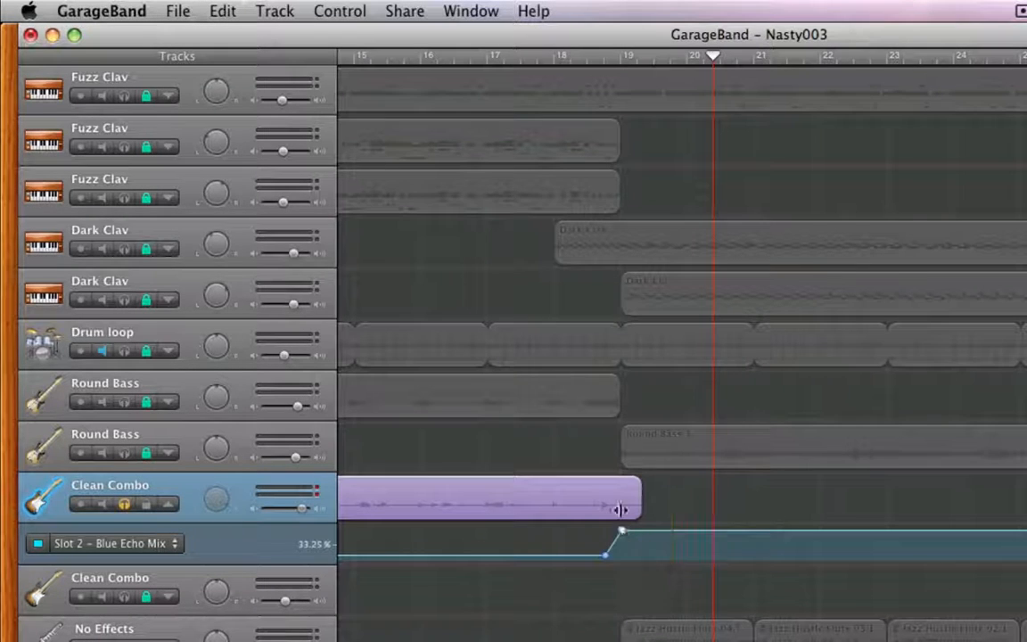
left_click(569, 58)
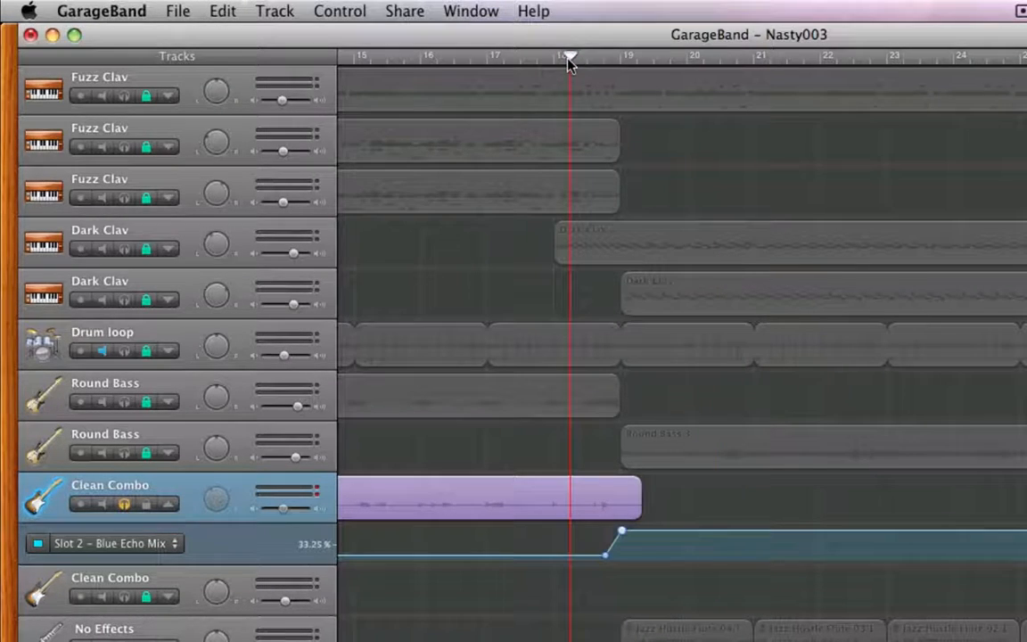
key("space")
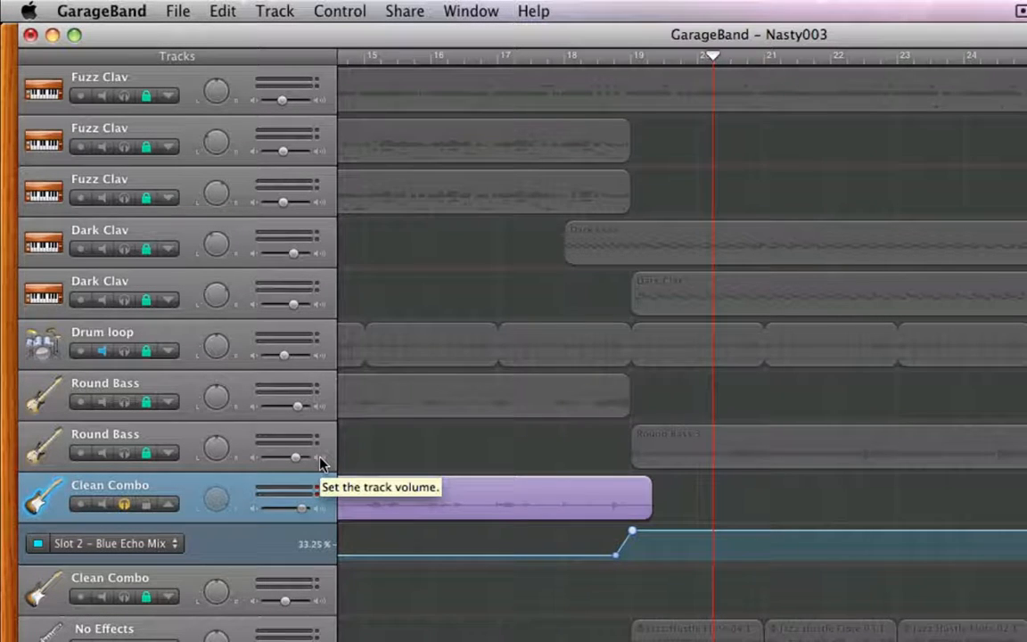
Step: Add two points after the Clean Combo region that drop Blue Echo Mix to 0.00 %, and likewise drop Blue Echo Repeats to minimum
left_click(674, 532)
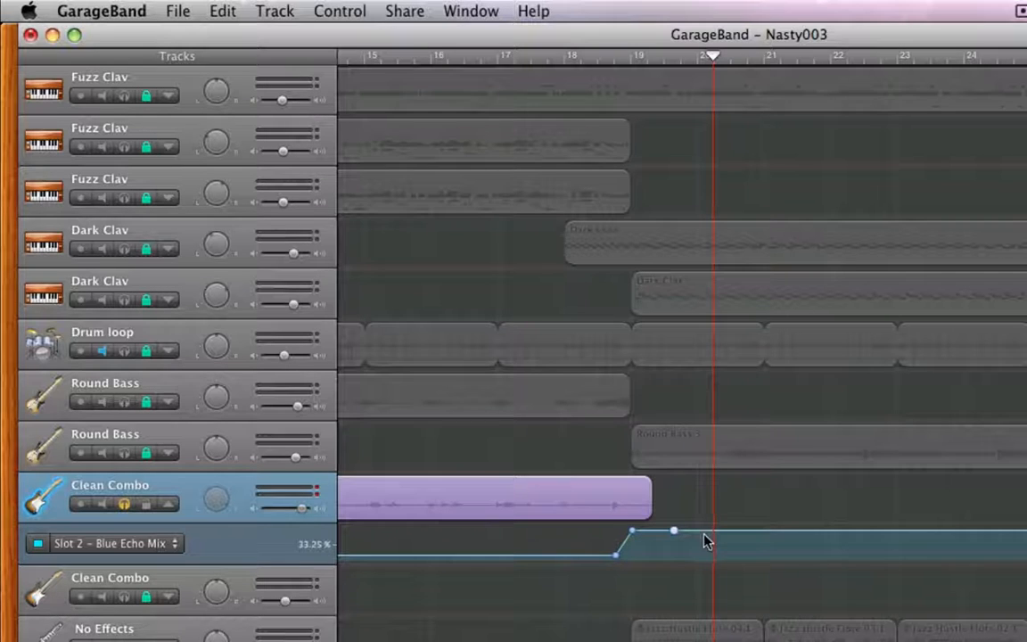
left_click_drag(695, 533, 694, 561)
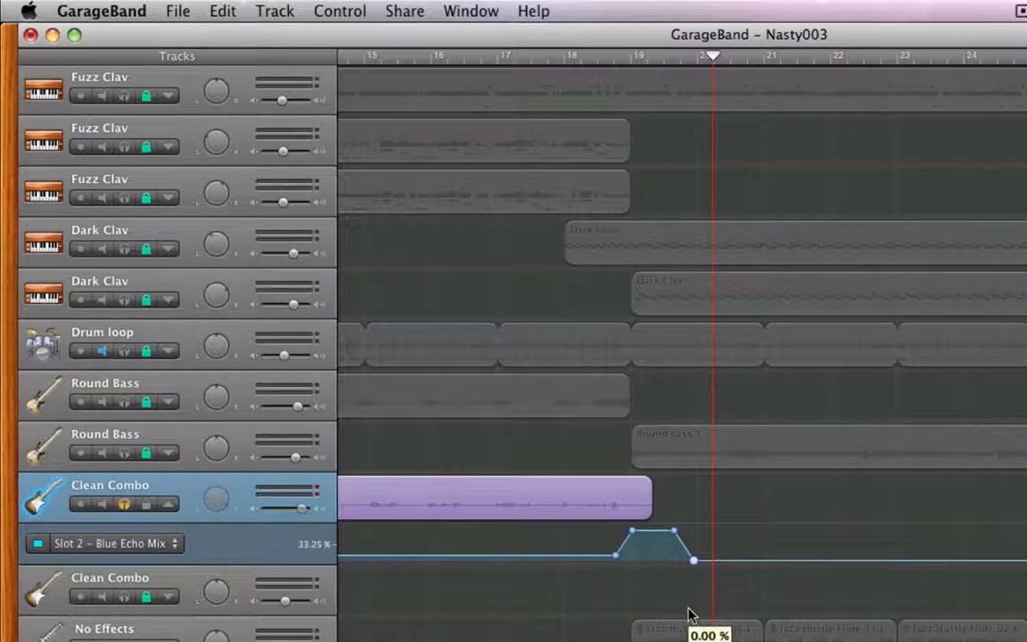
left_click(161, 544)
left_click(160, 566)
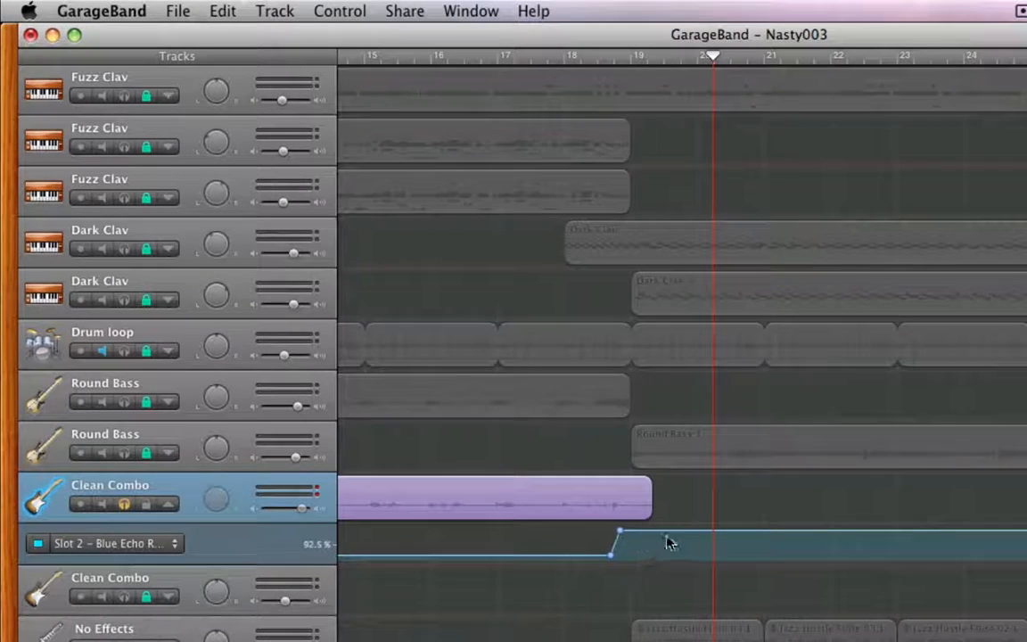
left_click(667, 532)
left_click_drag(690, 532, 694, 607)
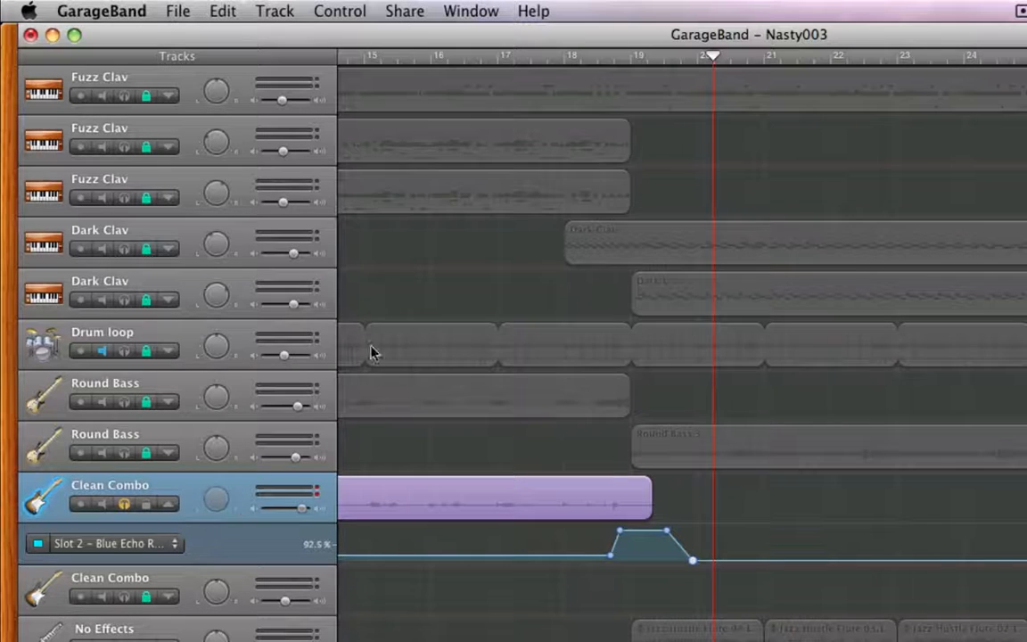
Step: Add a Track Pan point just past the Clean Combo region that returns the pan to centre, and play the soloed guitar
left_click(133, 546)
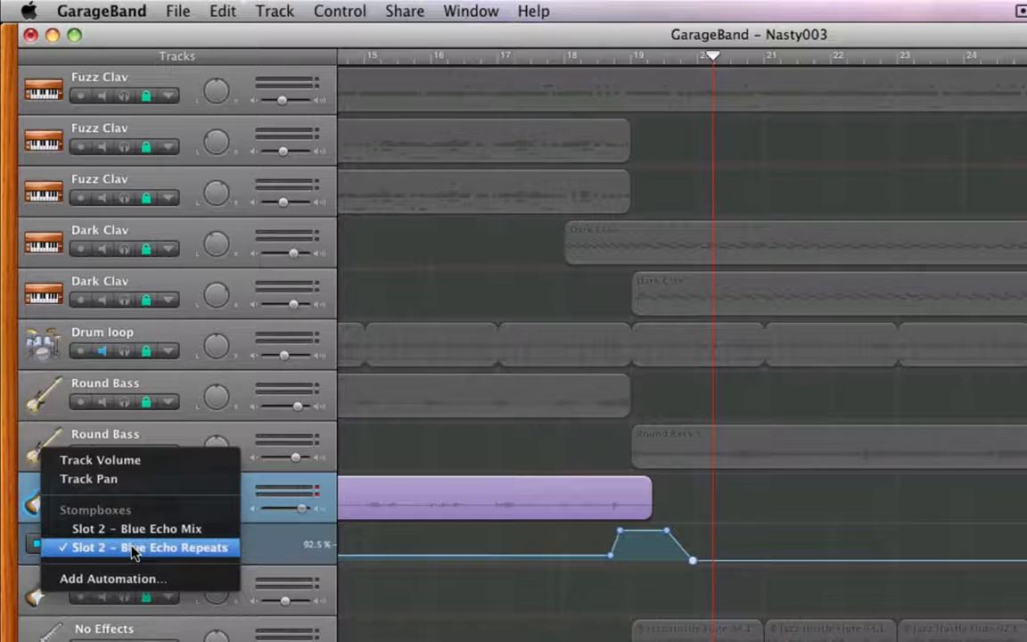
left_click(131, 482)
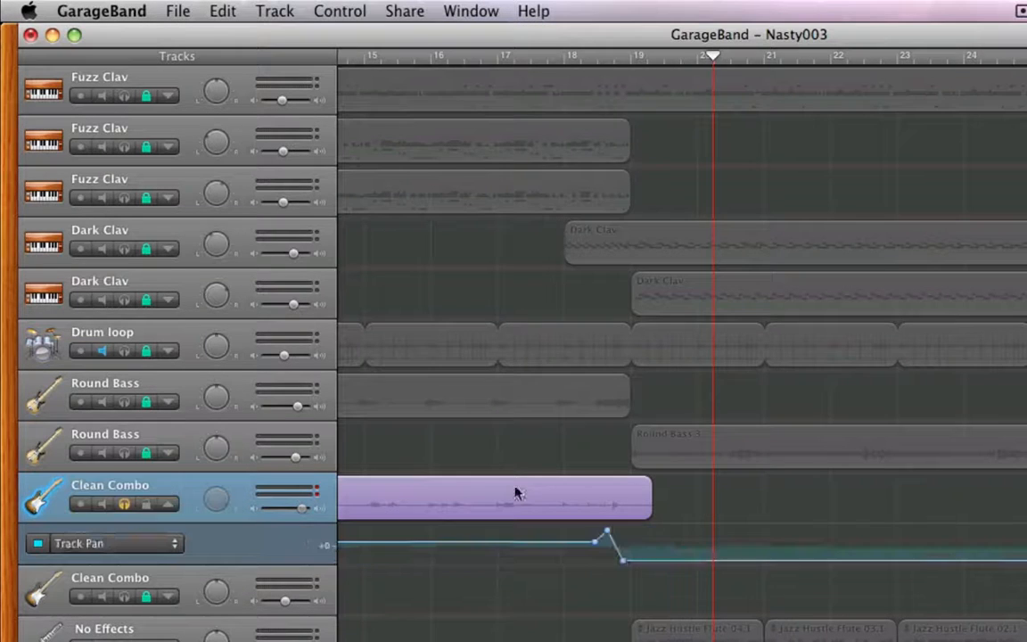
left_click_drag(661, 560, 660, 545)
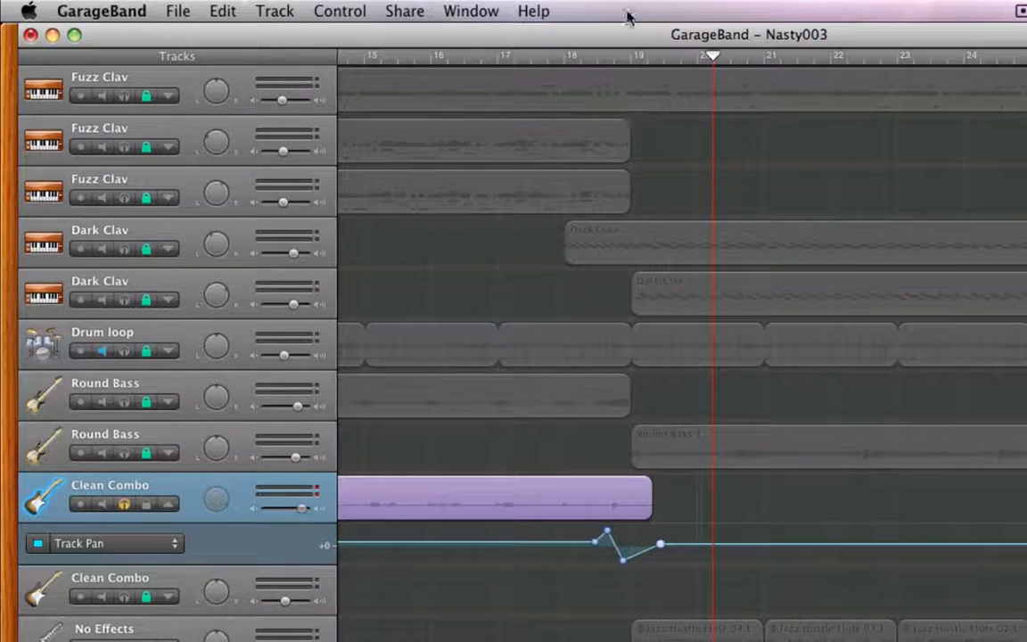
left_click(601, 60)
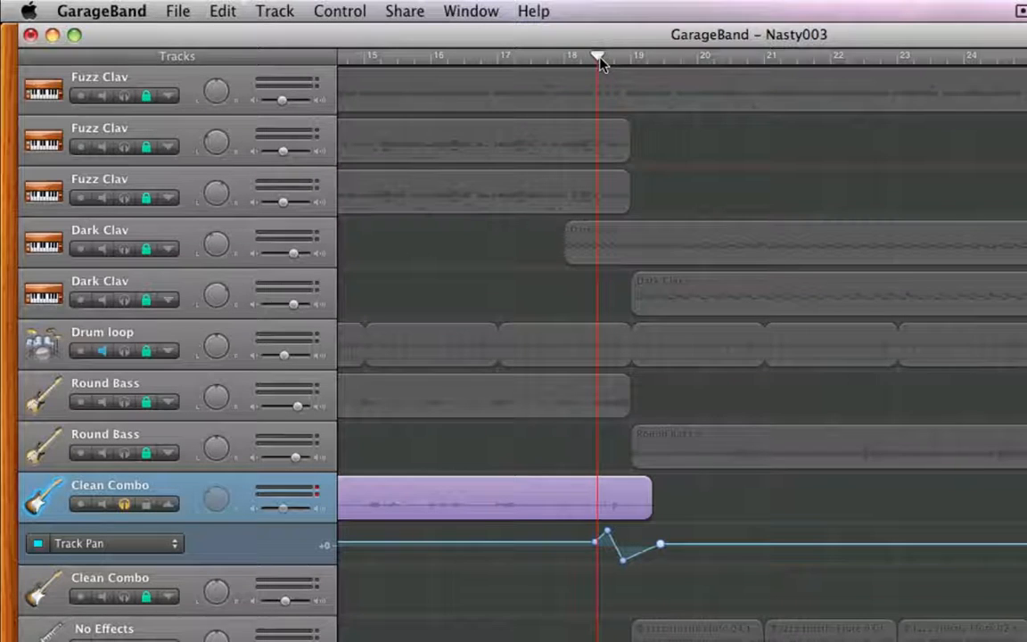
key("space")
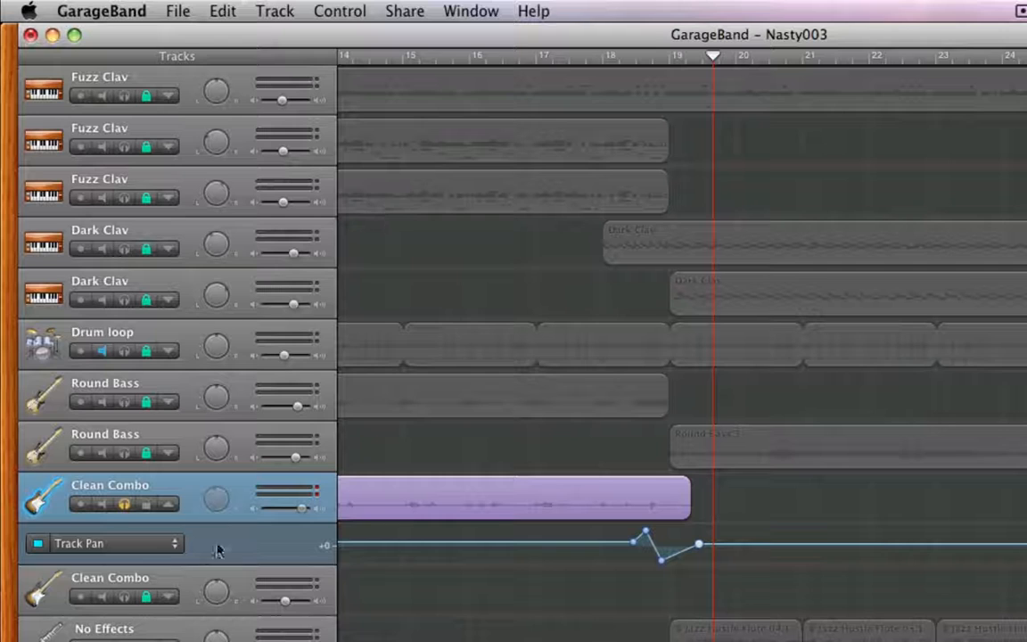
Step: Add two Track Volume points after the Clean Combo region's end that fade the guitar down, and play the soloed fade
left_click(161, 555)
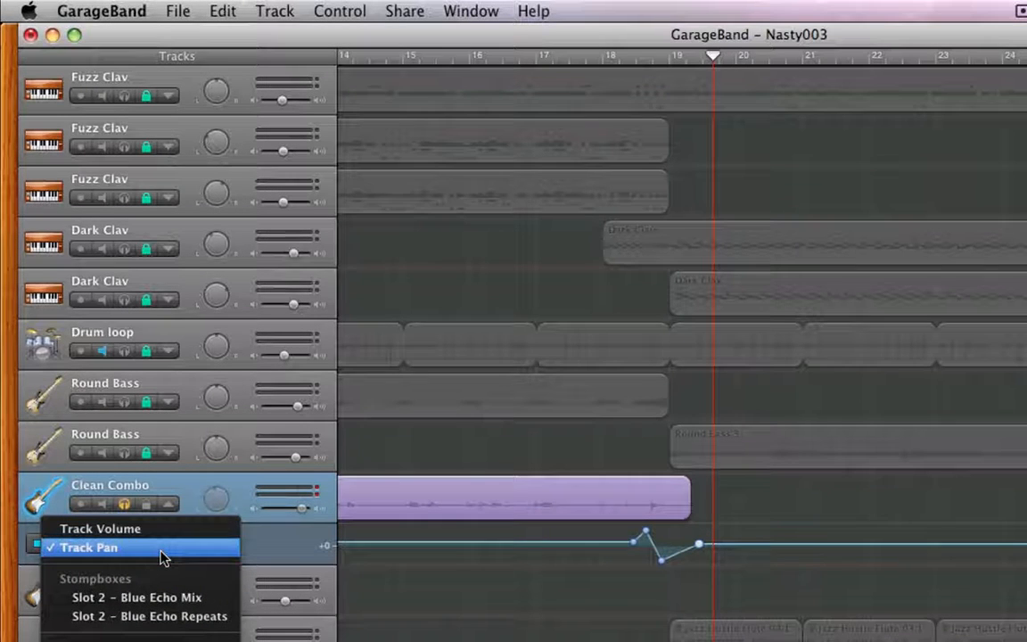
left_click(162, 531)
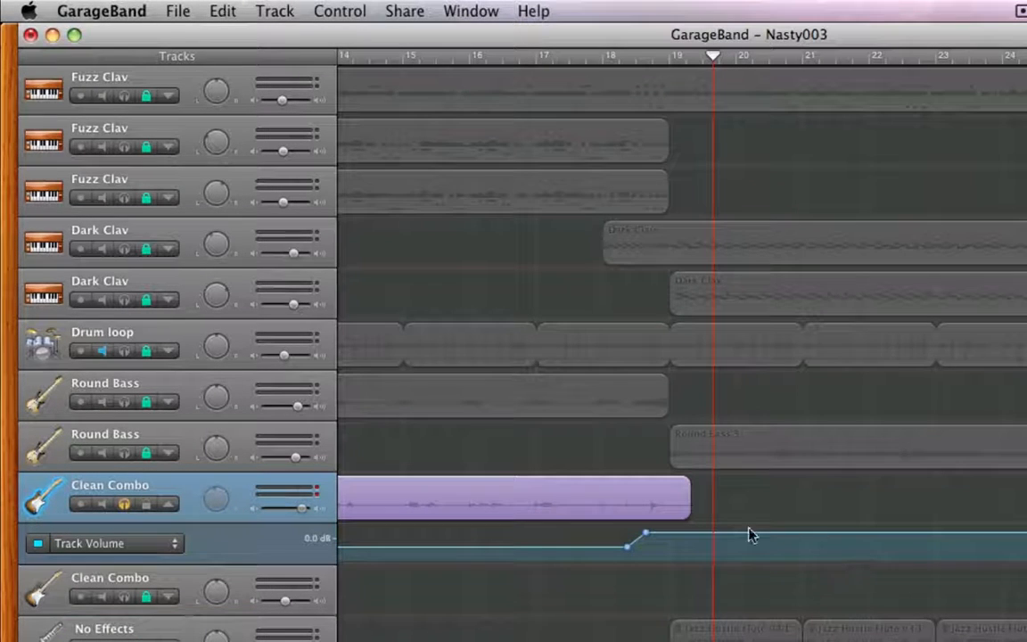
left_click(689, 534)
left_click_drag(712, 535, 713, 562)
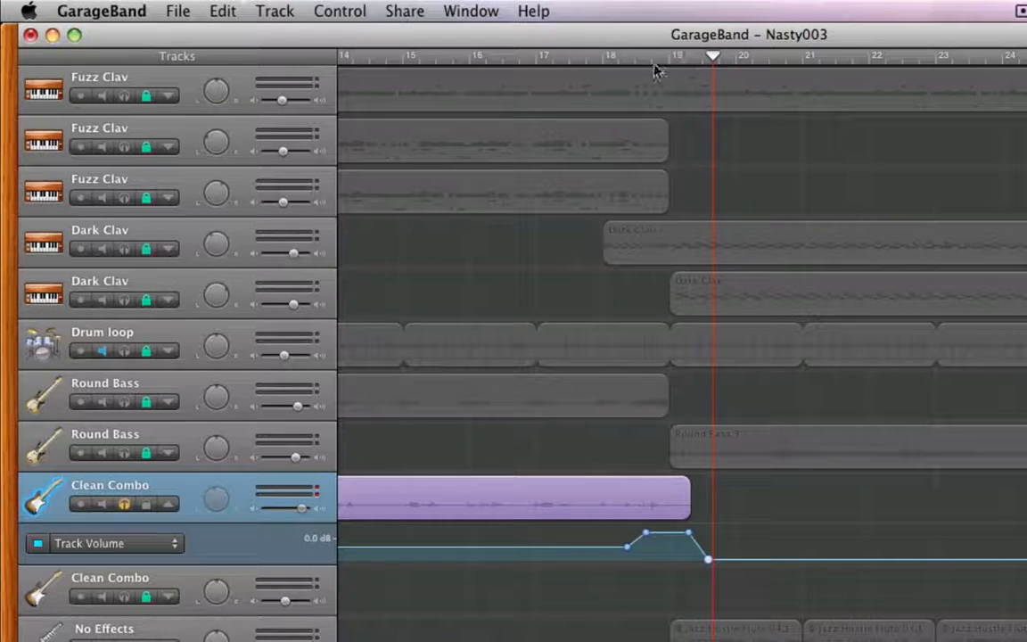
key("space")
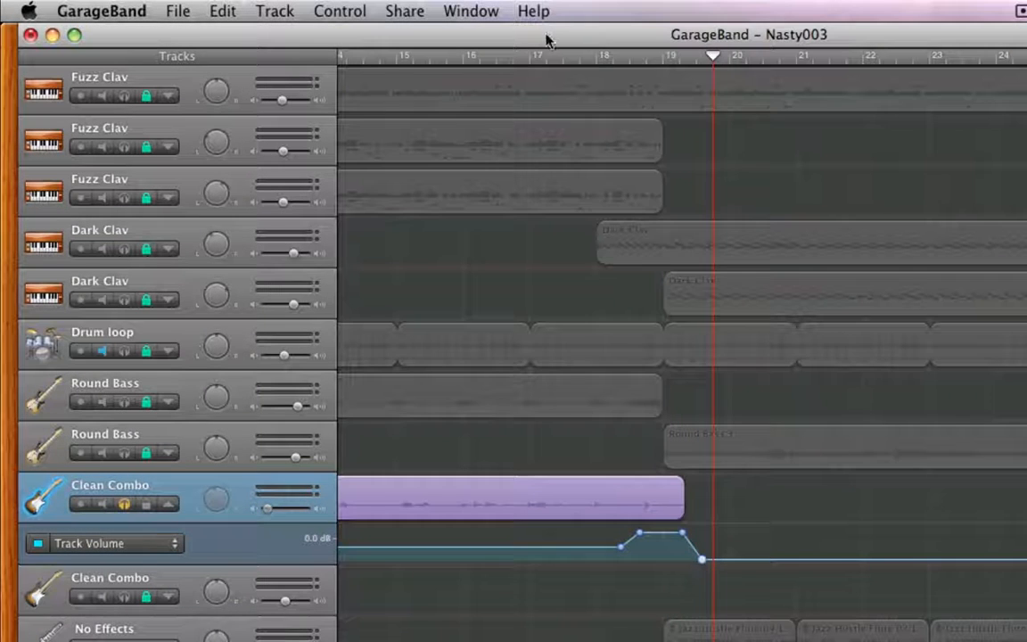
Step: Turn off solo on the Clean Combo track and play the full mix from between measures 17 and 18
left_click(125, 504)
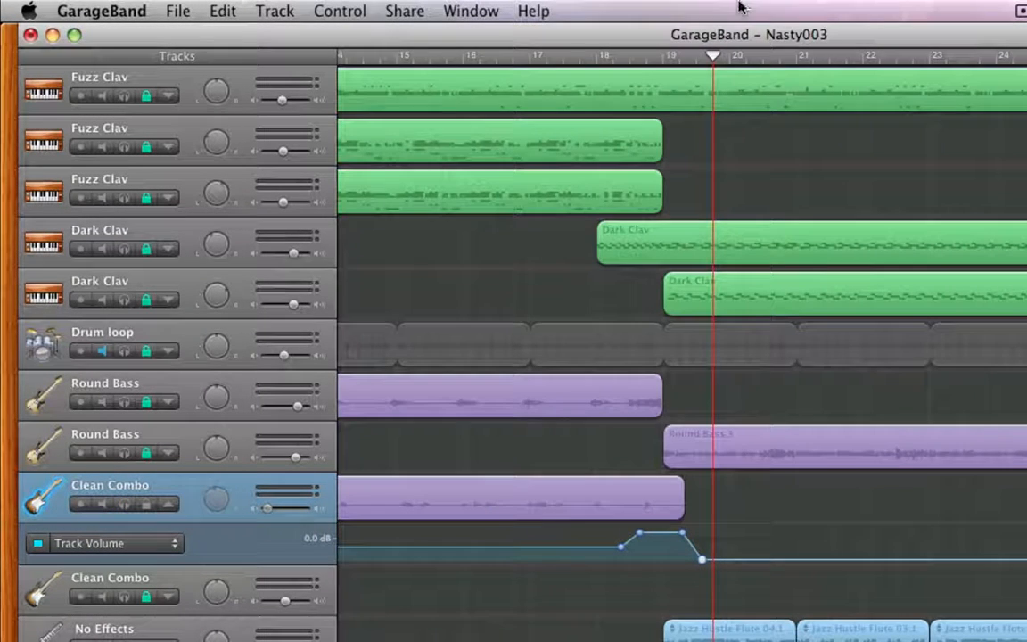
left_click(564, 59)
key("space")
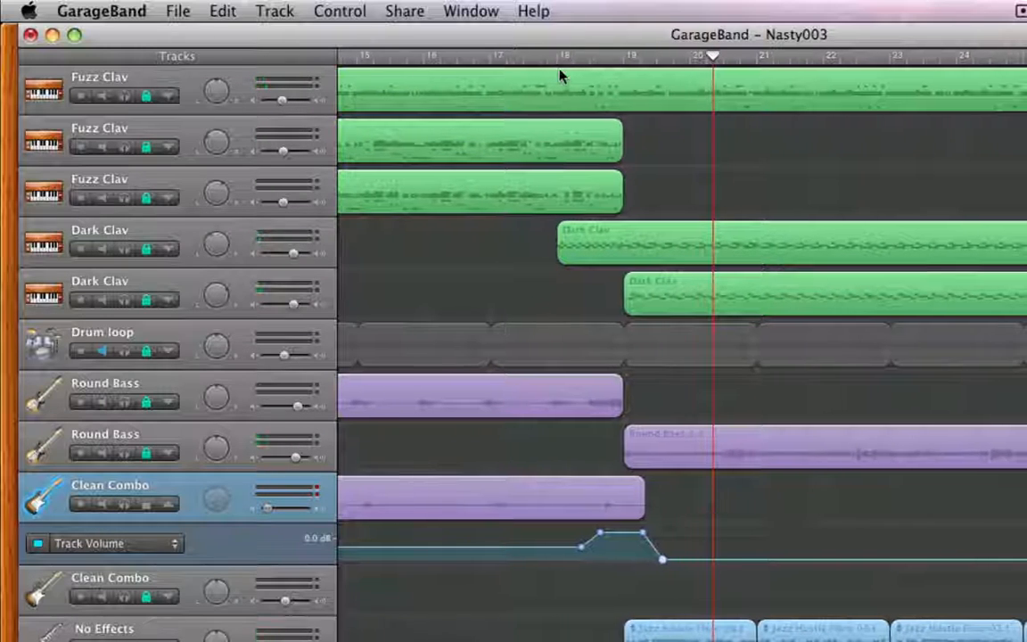
Step: Lower the Track Volume point at the end of the Clean Combo region slightly and move the final fade point to about measure 20
left_click_drag(643, 530, 642, 540)
left_click(599, 59)
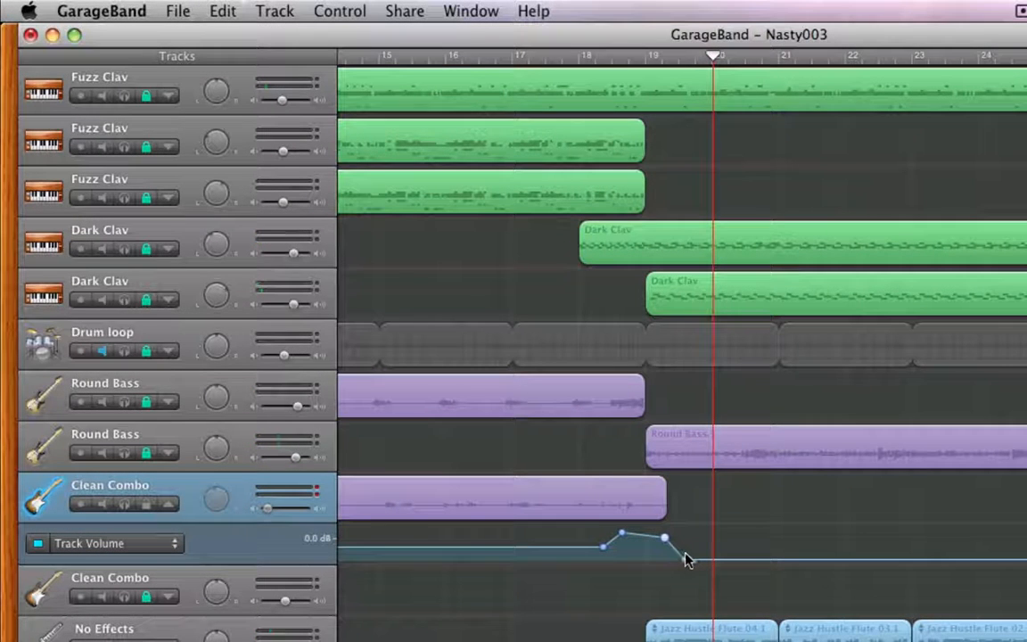
left_click_drag(685, 560, 711, 560)
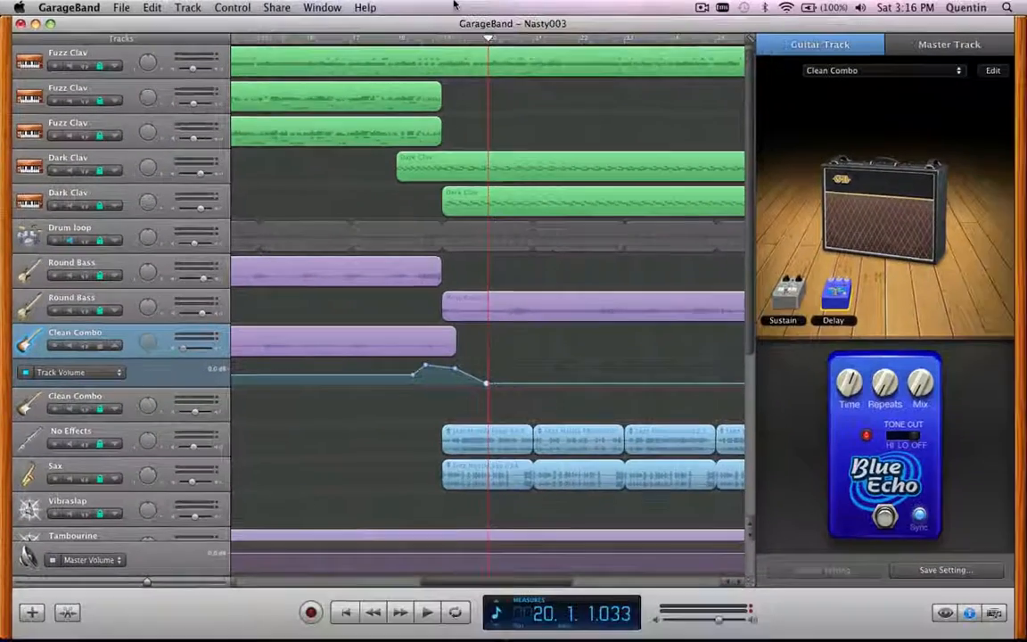
Step: Play the full mix from before measure 18 to hear the lengthened guitar fade and echo
left_click(441, 39)
left_click(385, 41)
key("space")
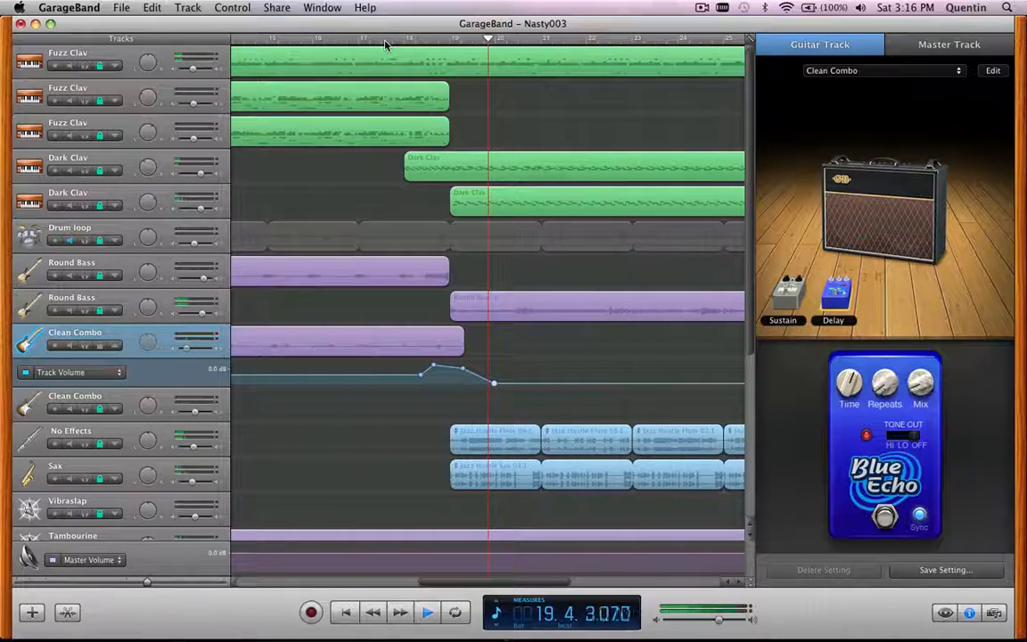
key("space")
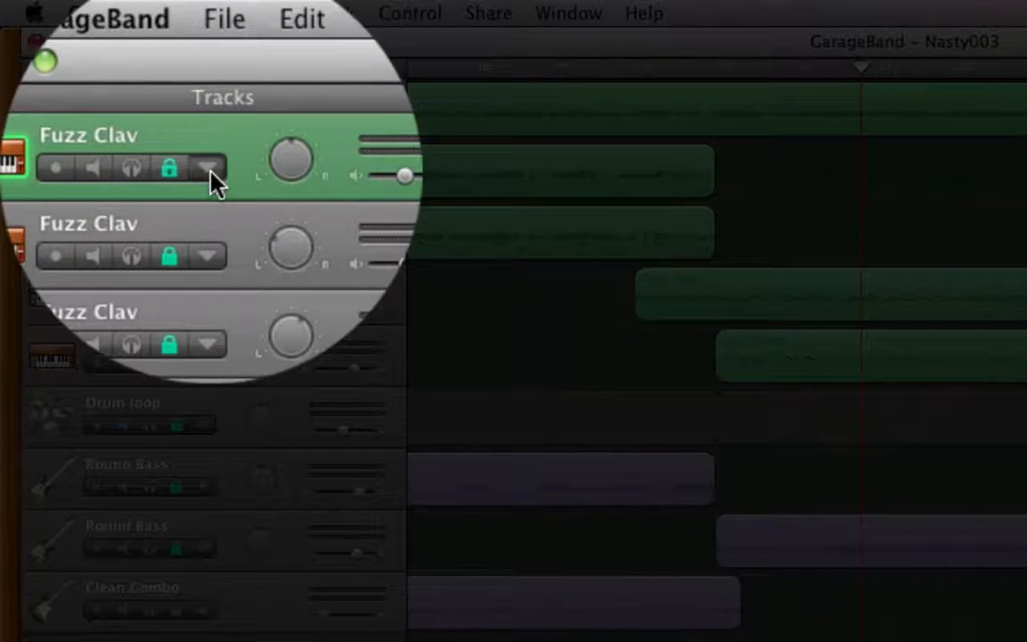
Step: Show the automation lane of the topmost Fuzz Clav track and choose Track Volume as its parameter
left_click(209, 172)
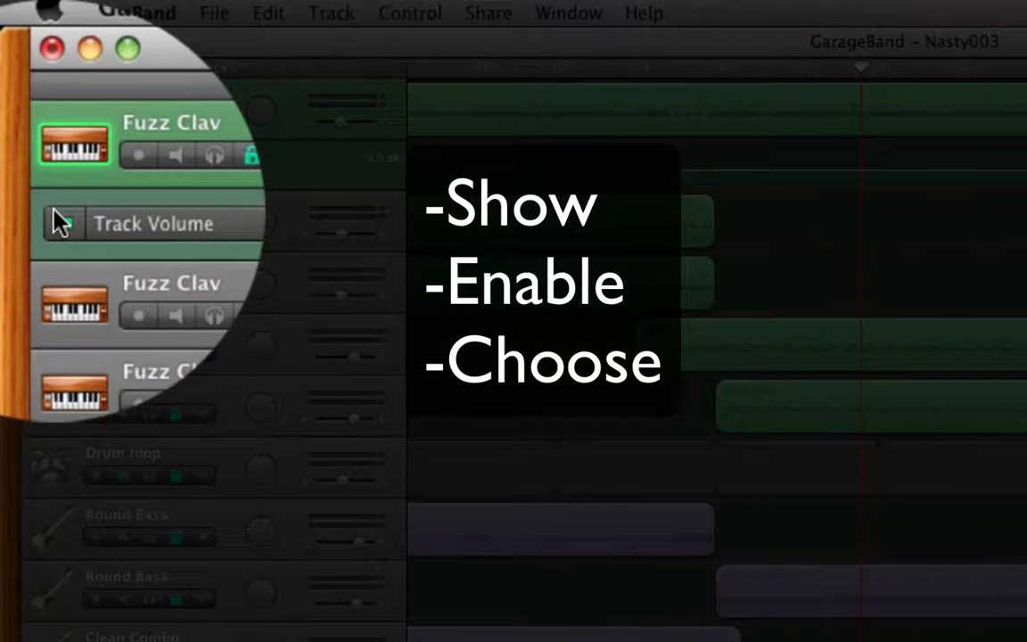
left_click(214, 222)
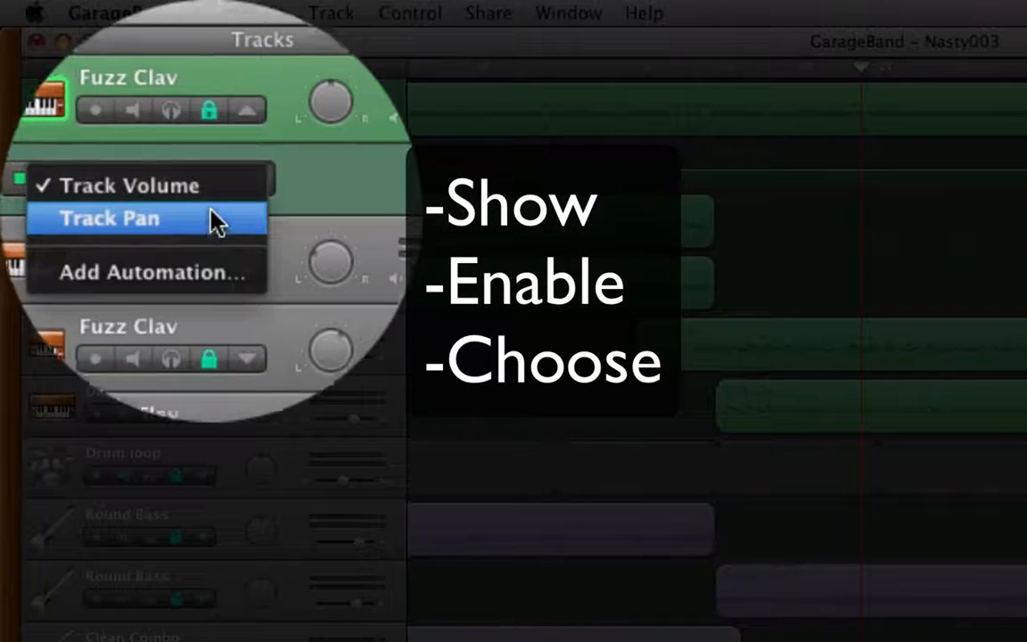
left_click(210, 189)
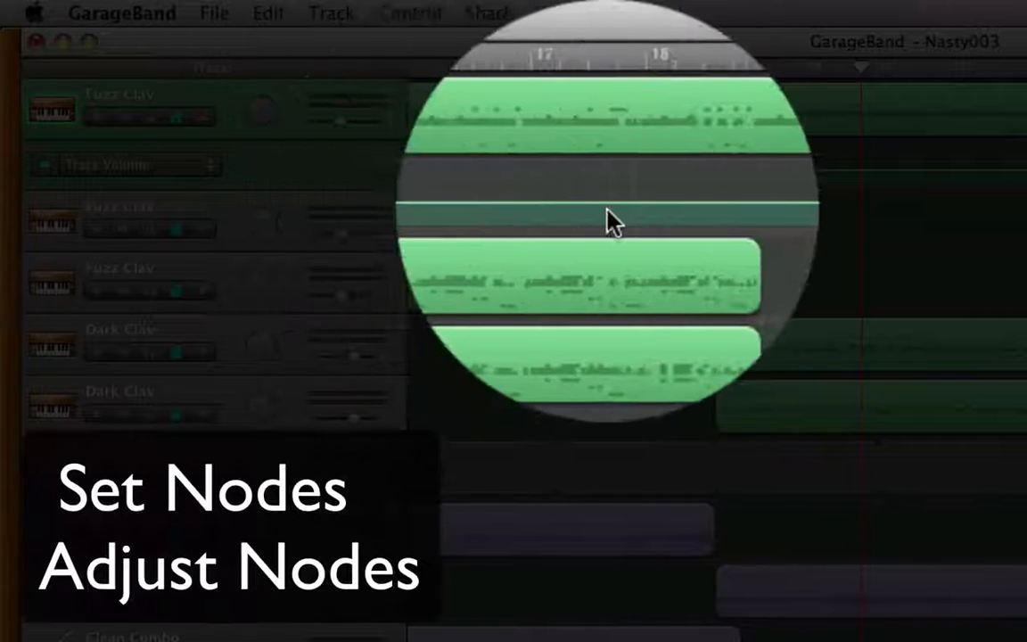
Step: Add two Track Volume points shortly before measure 18 on the topmost Fuzz Clav track and adjust the second one slightly
left_click(607, 213)
left_click(630, 212)
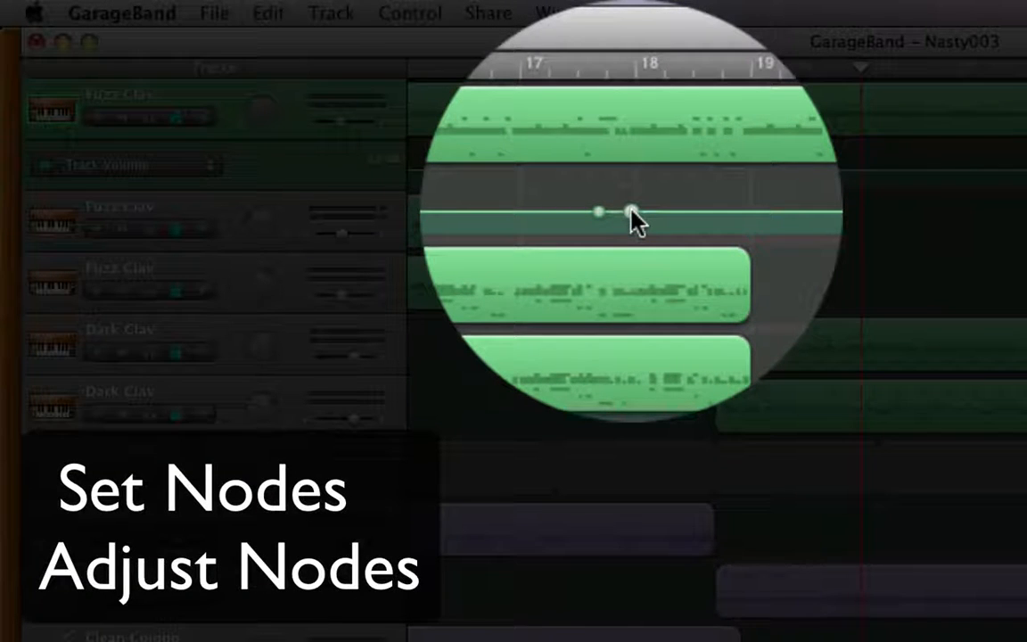
mouse_move(630, 212)
left_mouse_down()
mouse_move(631, 192)
mouse_move(630, 237)
mouse_move(631, 221)
left_mouse_up()
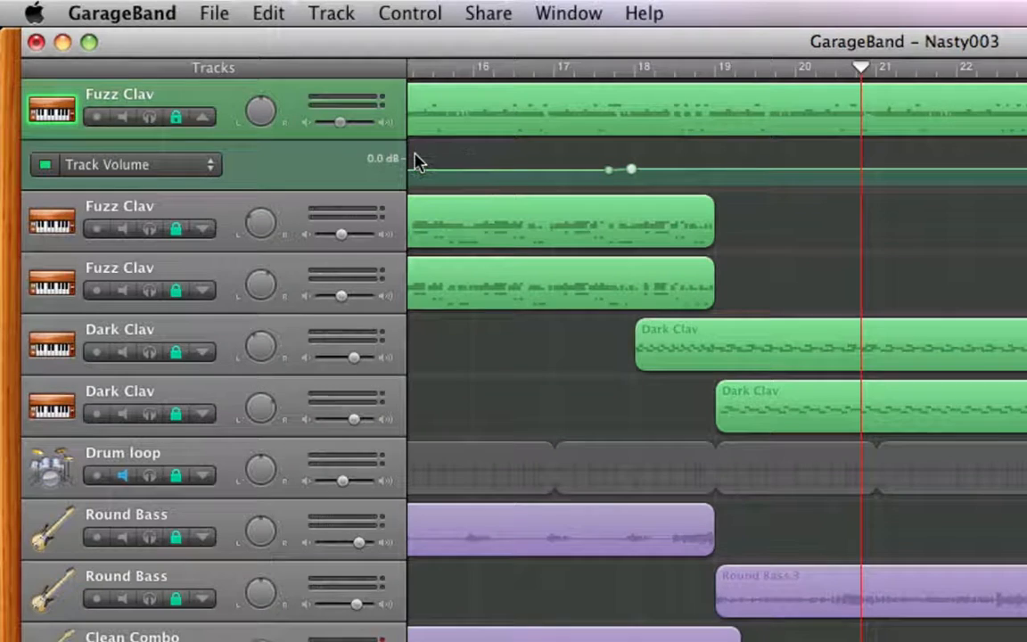
Step: Unlock the topmost Fuzz Clav track
left_click(190, 168)
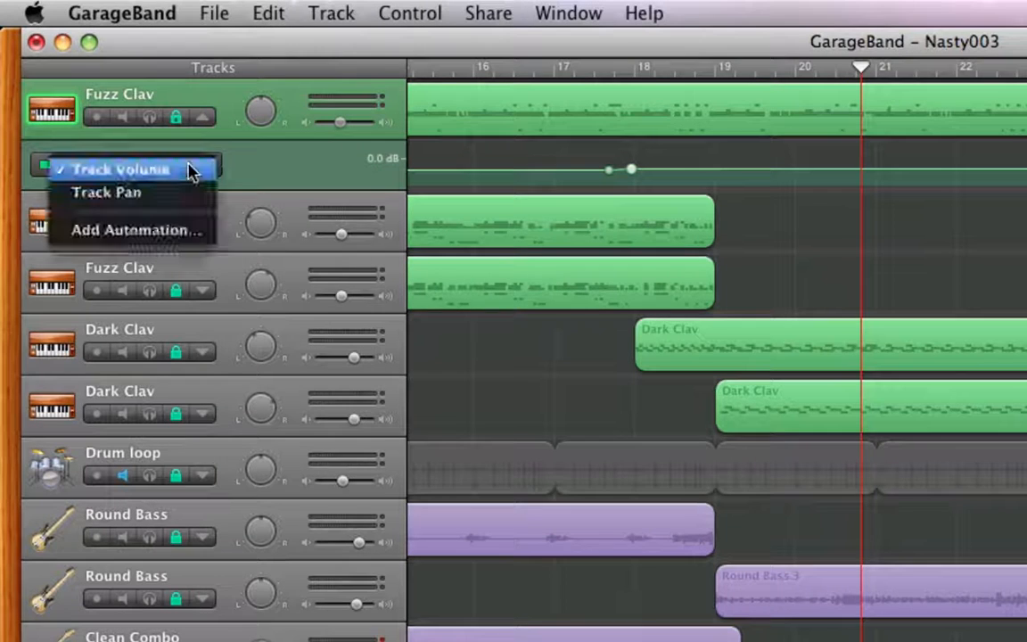
left_click(239, 173)
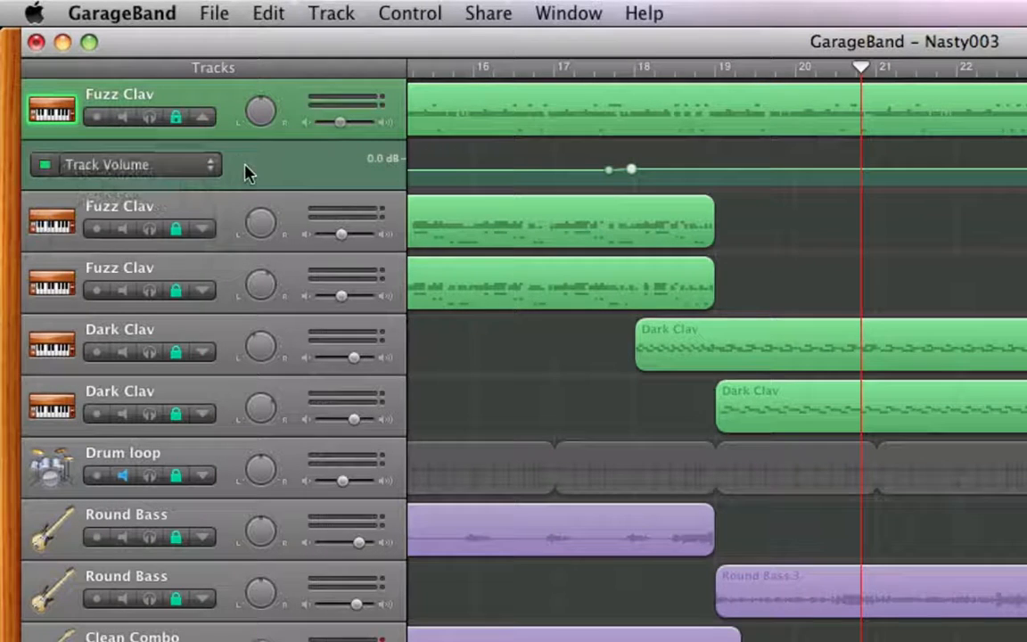
left_click(176, 117)
Step: Add the Reverb parameter from Echo & Reverb to the topmost Fuzz Clav track's automation
left_click(190, 172)
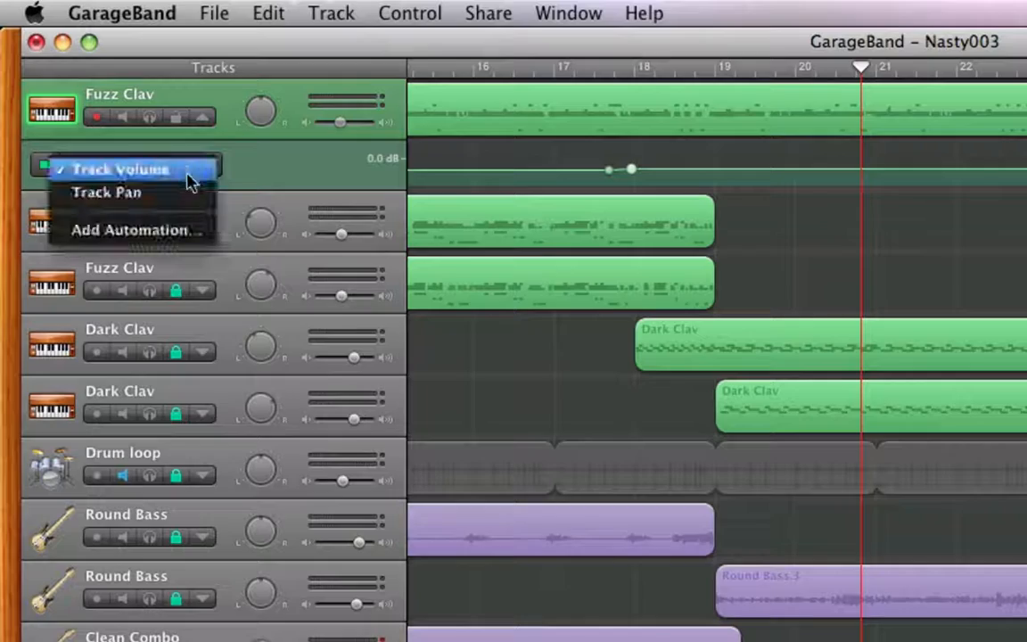
left_click(190, 228)
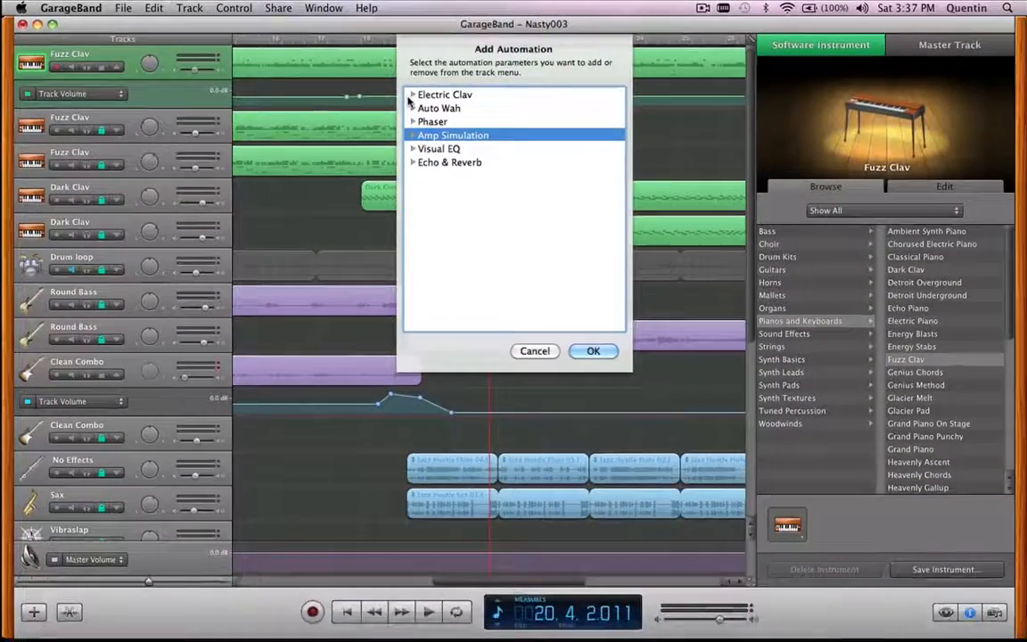
left_click(490, 130)
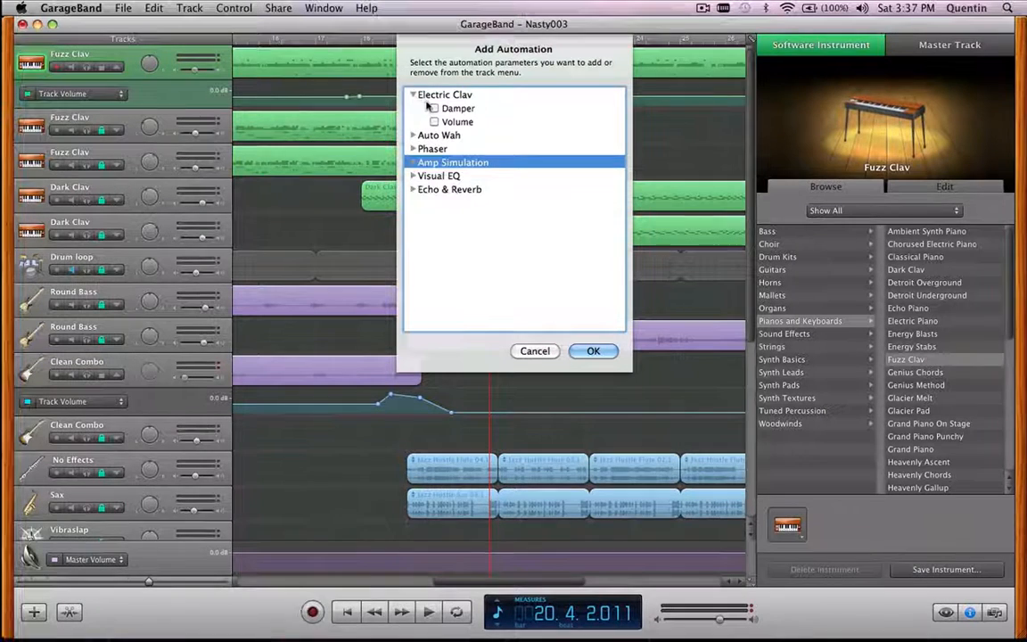
left_click(412, 189)
left_click(433, 216)
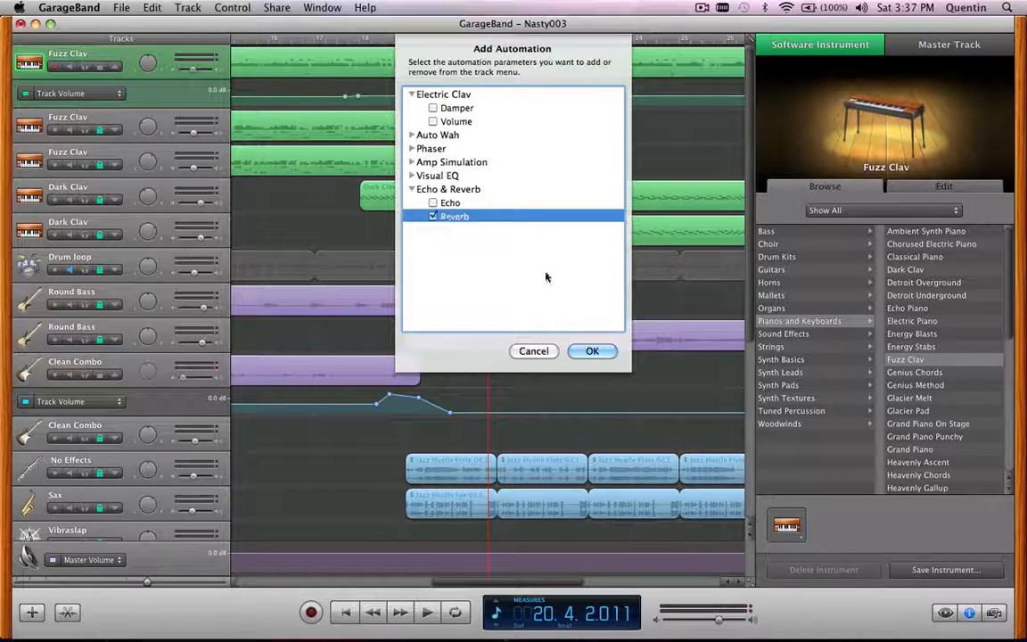
left_click(593, 350)
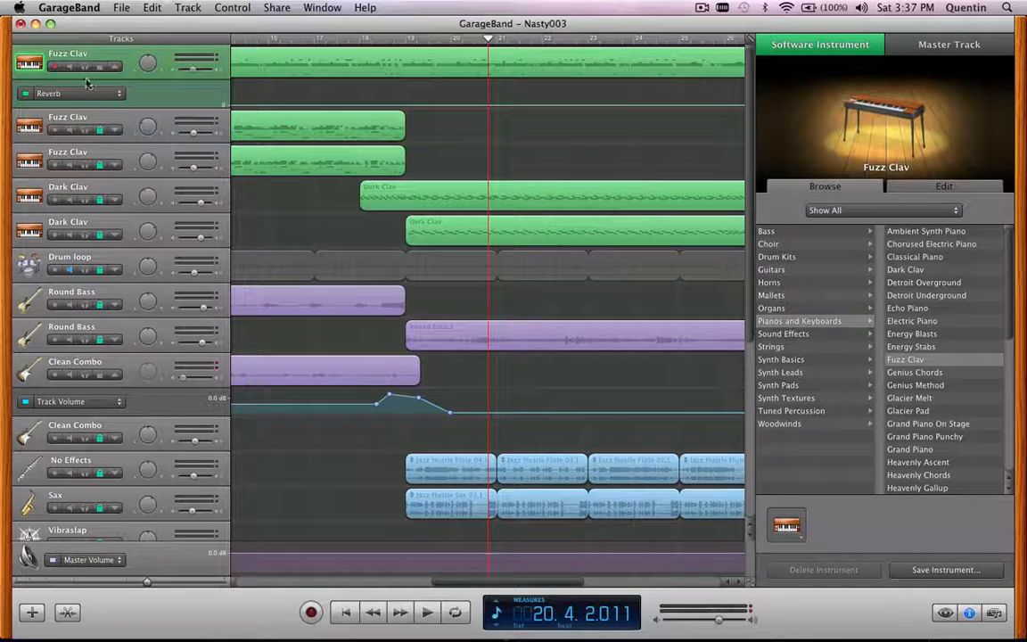
Step: Add a Reverb automation point just after measure 19 on the topmost Fuzz Clav track and raise it above the original line
left_click(68, 95)
left_click(64, 98)
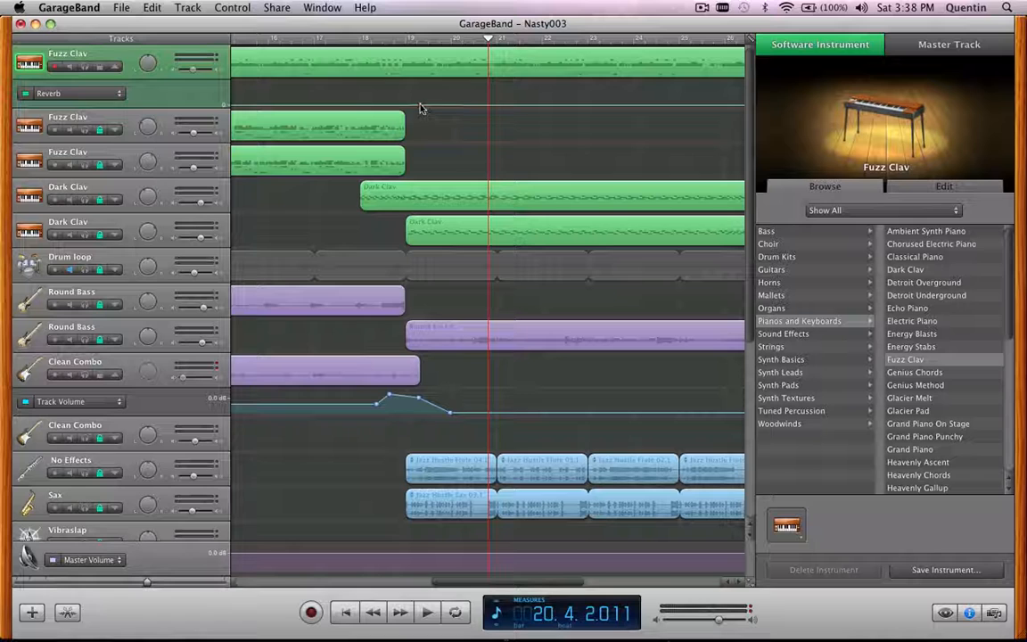
left_click_drag(421, 110, 419, 93)
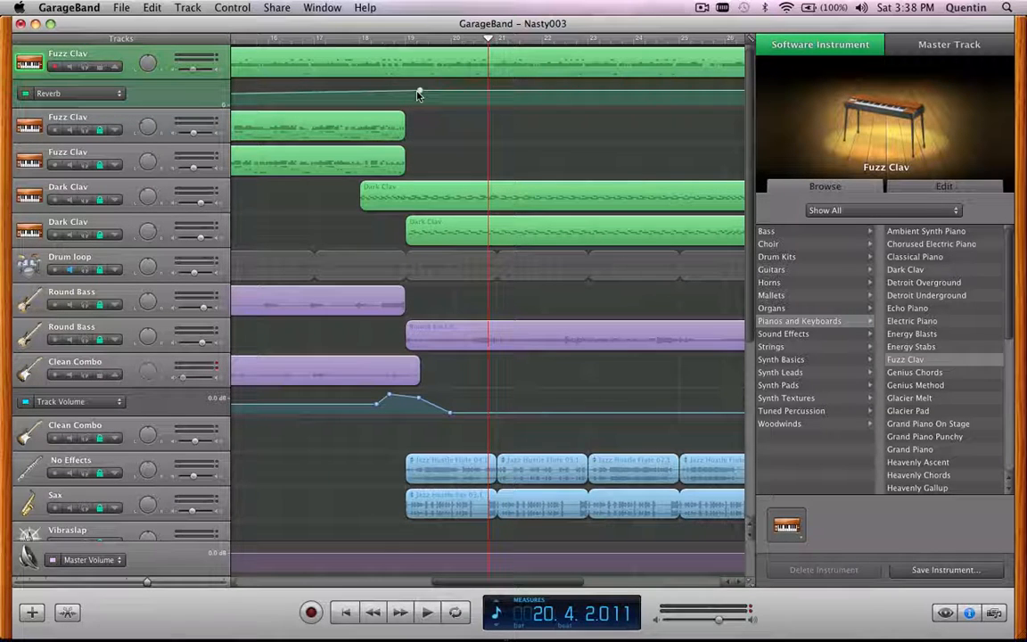